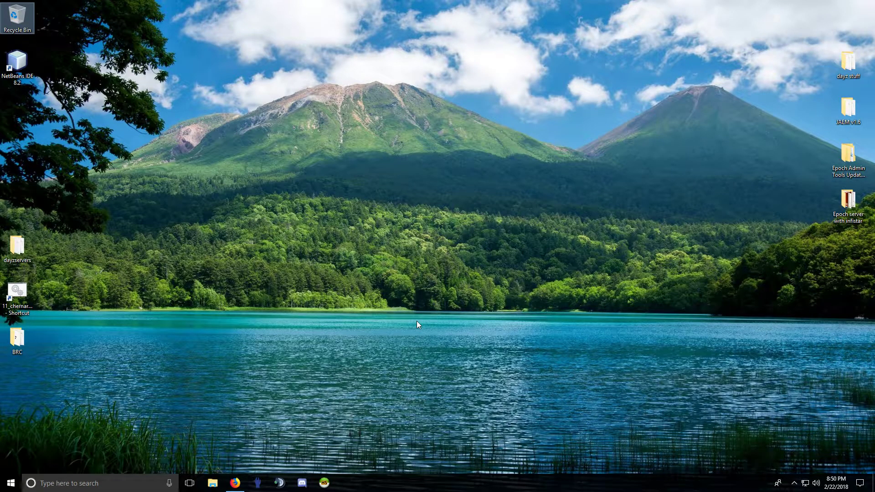
Switch to Firefox and review the file list and install instructions on the ebayShopper/TestKit GitHub page.
{"action": "left_click", "coordinate": [235, 482]}
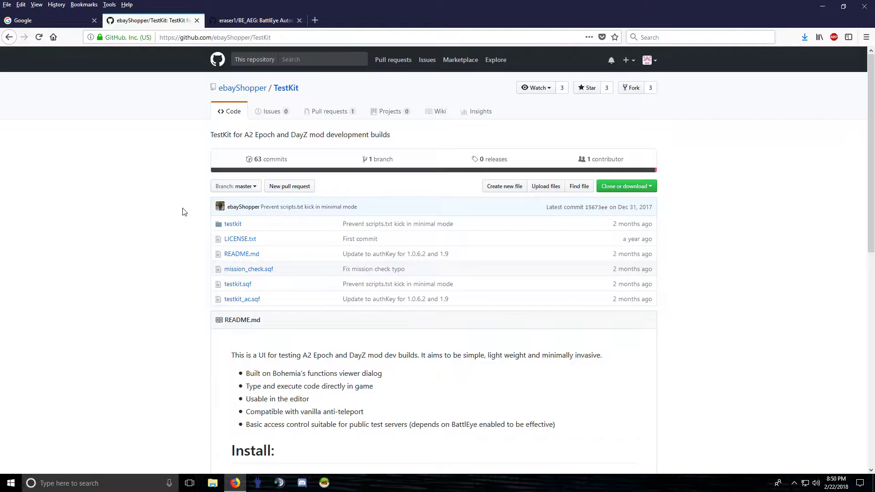
{"action": "scroll", "coordinate": [154, 272], "scroll_direction": "down", "scroll_amount": 3}
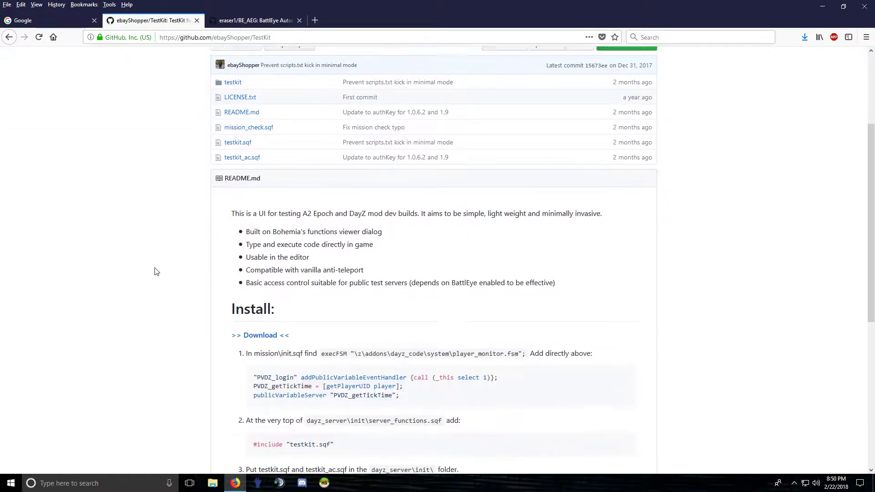
{"action": "scroll", "coordinate": [155, 272], "scroll_direction": "down", "scroll_amount": 2}
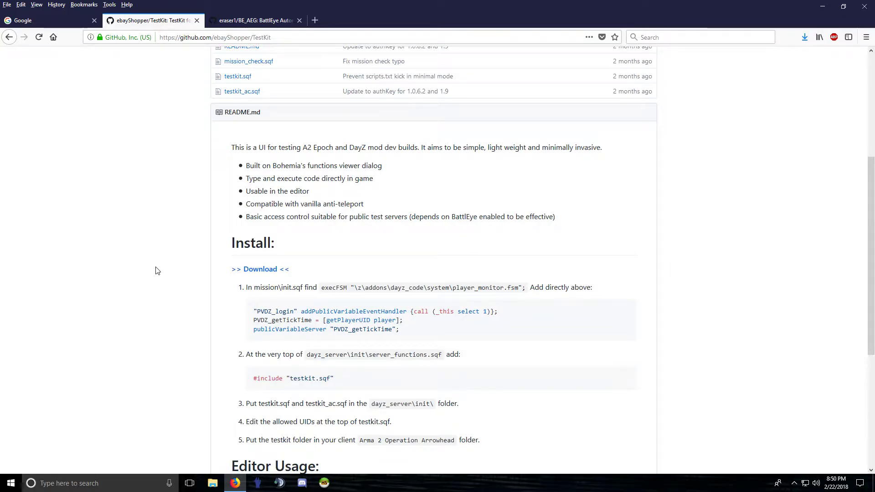
{"action": "scroll", "coordinate": [150, 242], "scroll_direction": "up", "scroll_amount": 5}
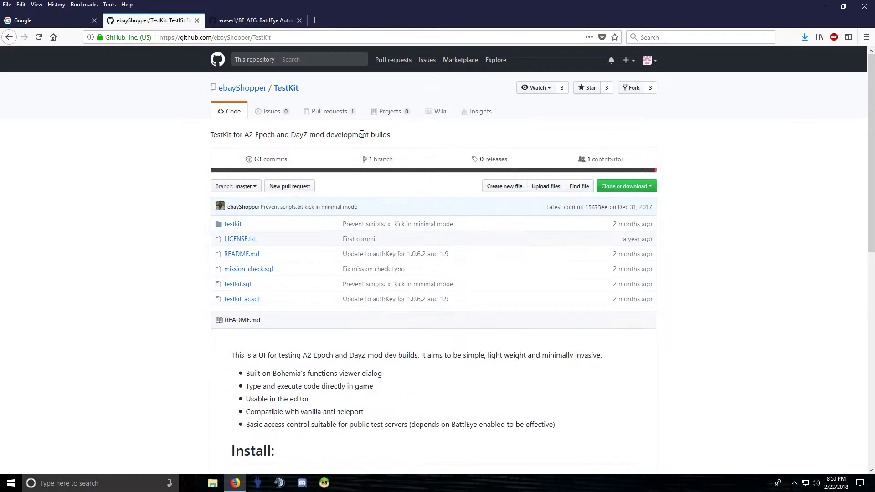
{"action": "scroll", "coordinate": [153, 288], "scroll_direction": "down", "scroll_amount": 5}
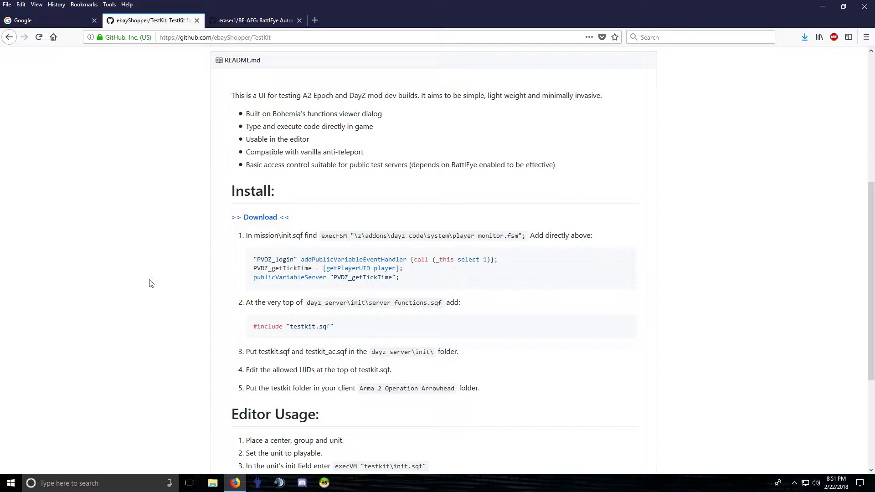
{"action": "scroll", "coordinate": [151, 283], "scroll_direction": "up", "scroll_amount": 2}
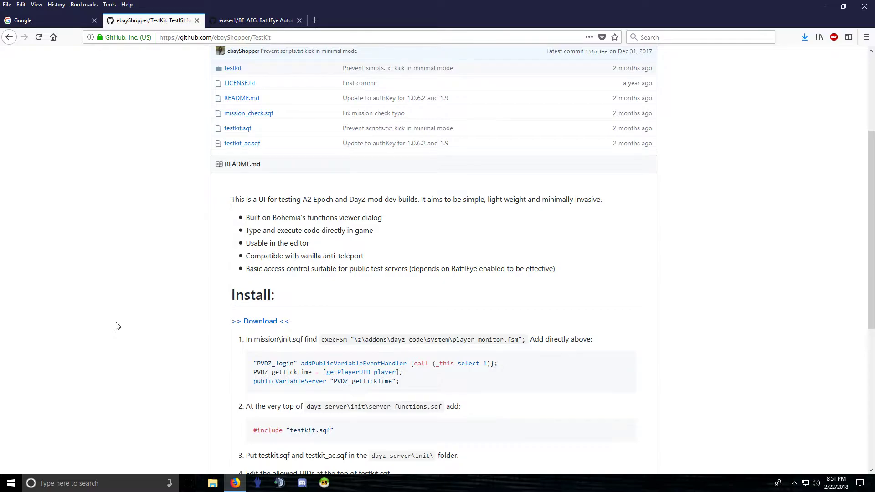
{"action": "scroll", "coordinate": [746, 291], "scroll_direction": "up", "scroll_amount": 2}
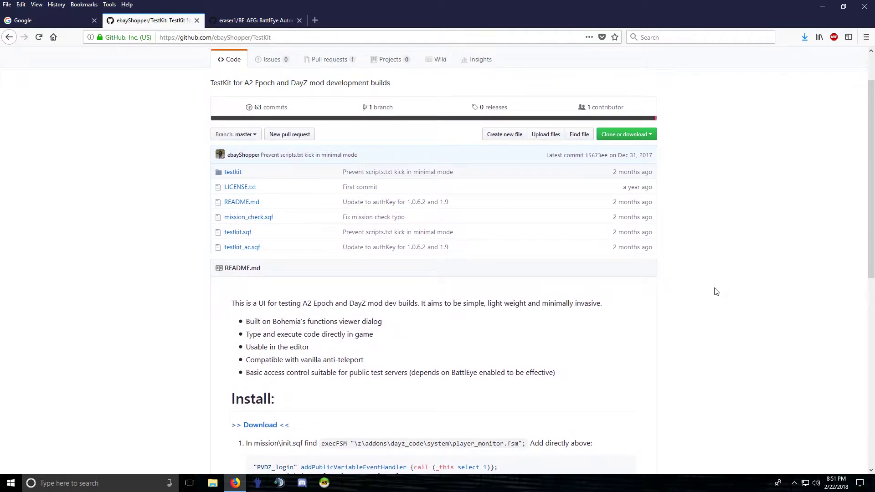
Download the TestKit repository as a ZIP and save the file.
{"action": "left_click", "coordinate": [649, 135]}
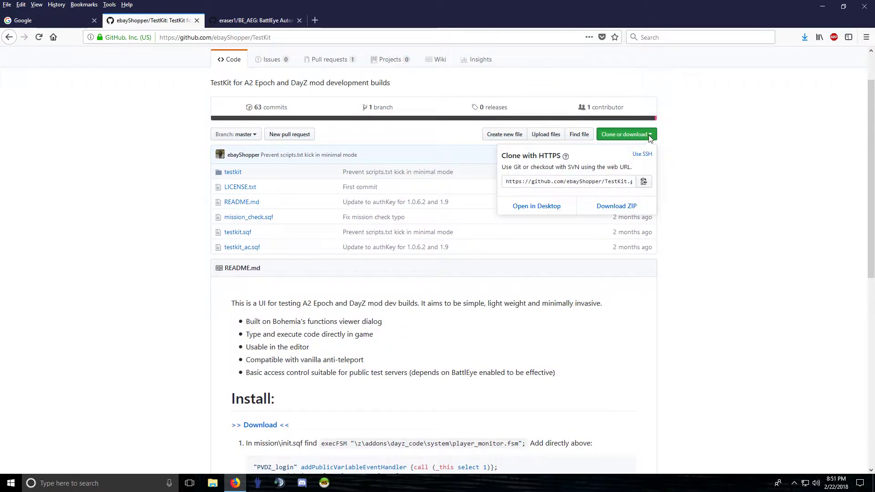
{"action": "left_click", "coordinate": [623, 211]}
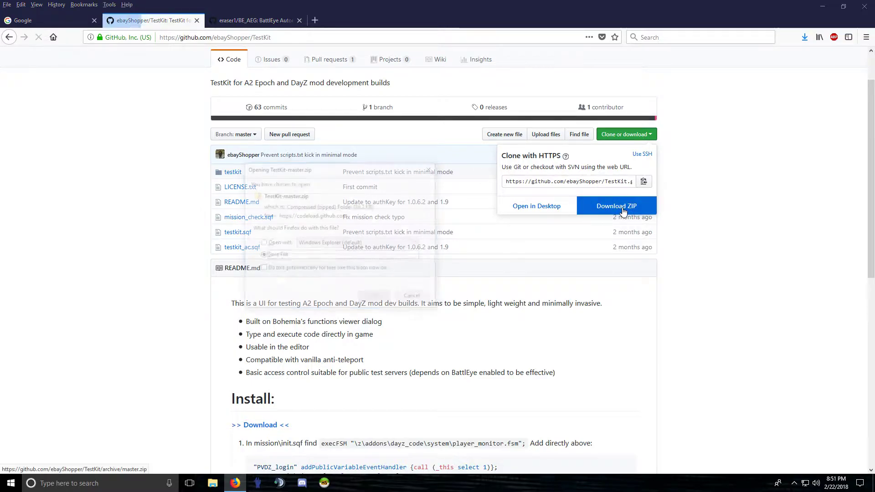
{"action": "left_click", "coordinate": [385, 298]}
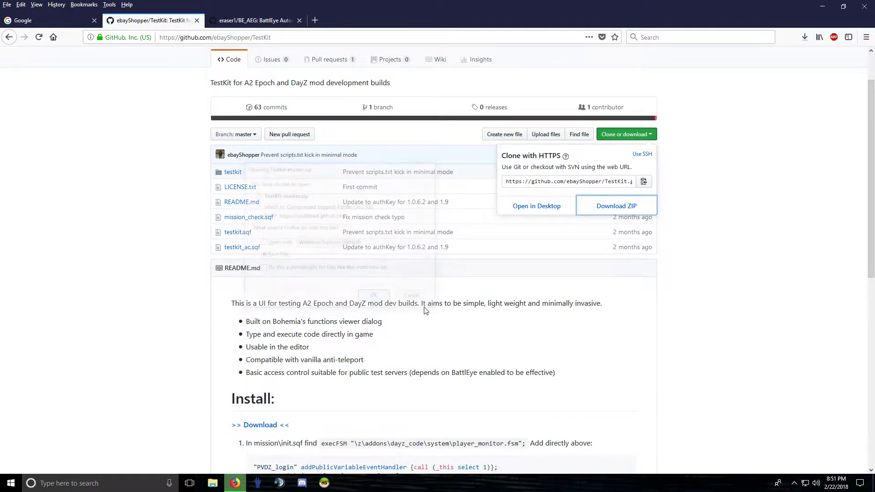
Shrink the browser to a window at the side of the desktop with the README's Install section showing.
{"action": "left_click", "coordinate": [844, 6]}
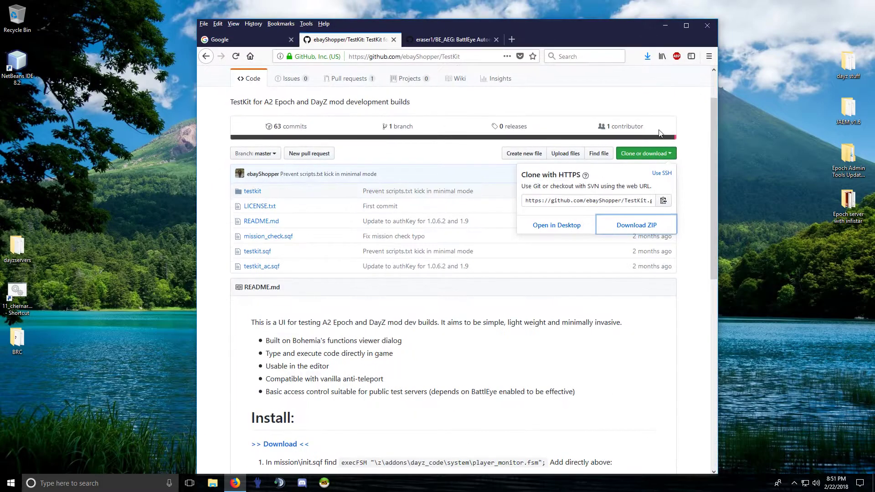
{"action": "left_click_drag", "start_coordinate": [588, 32], "coordinate": [730, 22]}
{"action": "scroll", "coordinate": [616, 233], "scroll_direction": "down", "scroll_amount": 7}
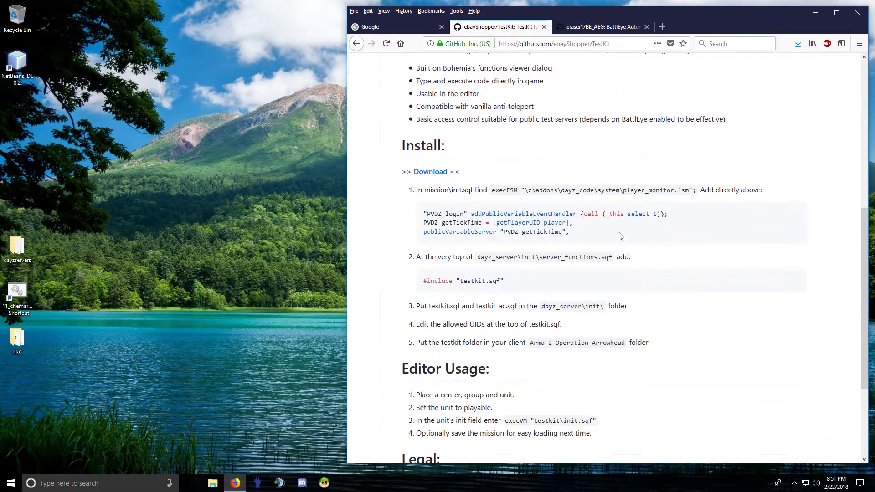
{"action": "scroll", "coordinate": [616, 233], "scroll_direction": "up", "scroll_amount": 1}
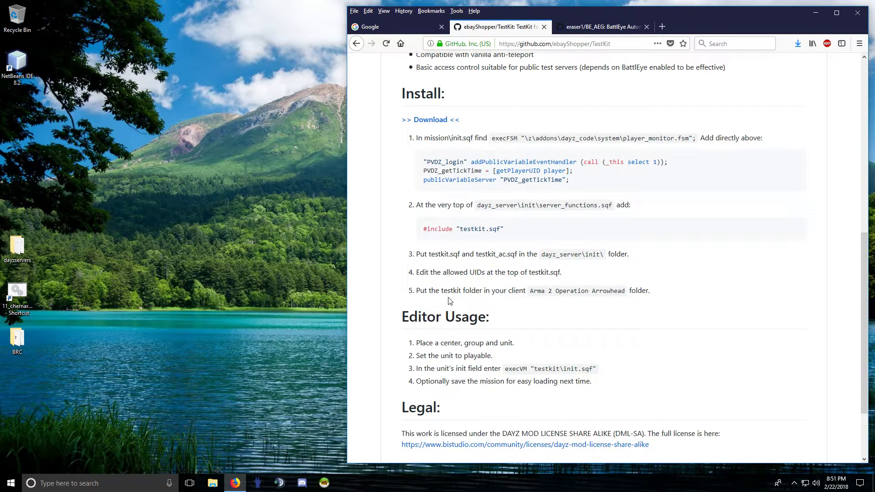
Open the Downloads folder in File Explorer and extract TestKit-master.zip to the suggested TestKit-master folder.
{"action": "right_click", "coordinate": [11, 483]}
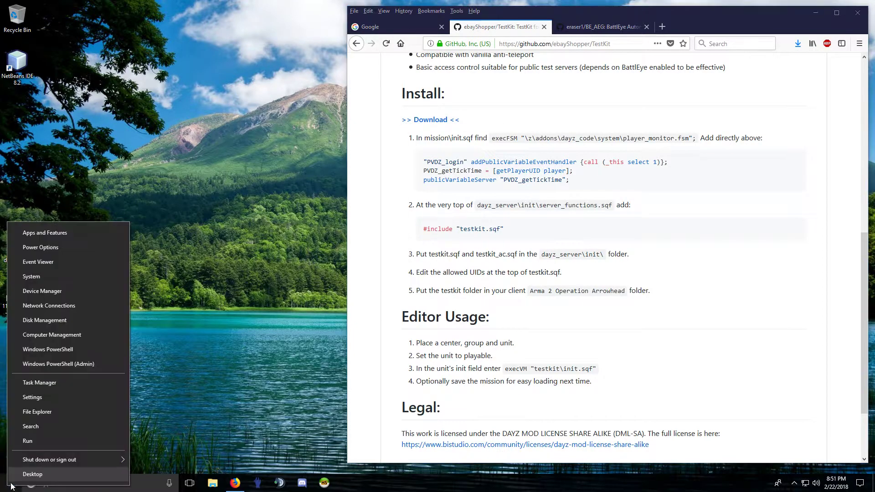
{"action": "left_click", "coordinate": [50, 411]}
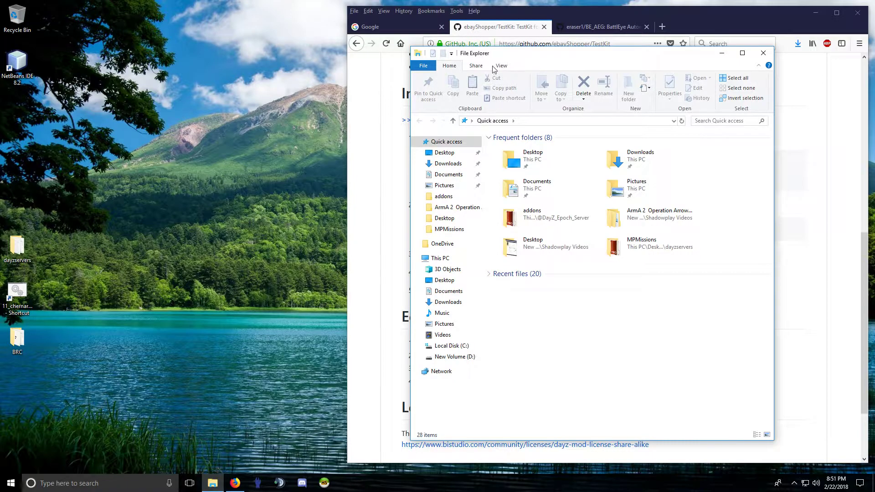
{"action": "left_click_drag", "start_coordinate": [555, 56], "coordinate": [351, 55]}
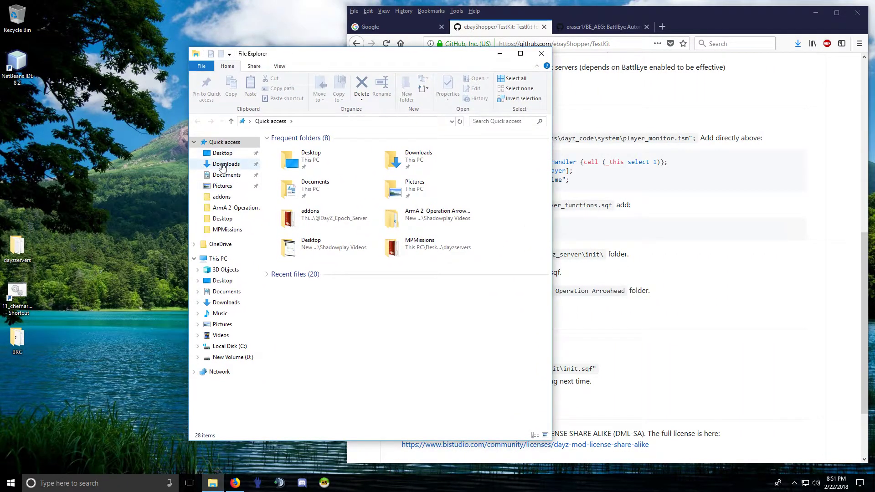
{"action": "left_click", "coordinate": [234, 165]}
{"action": "right_click", "coordinate": [292, 149]}
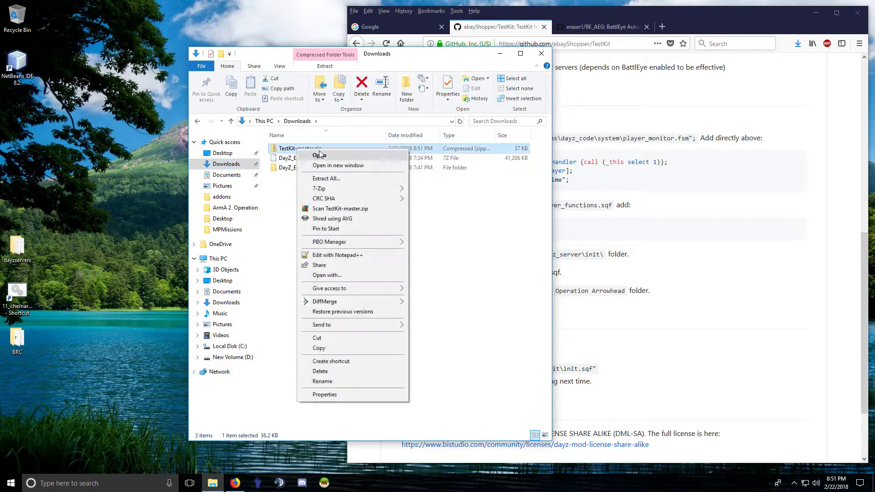
{"action": "left_click", "coordinate": [319, 179]}
{"action": "left_click", "coordinate": [511, 330]}
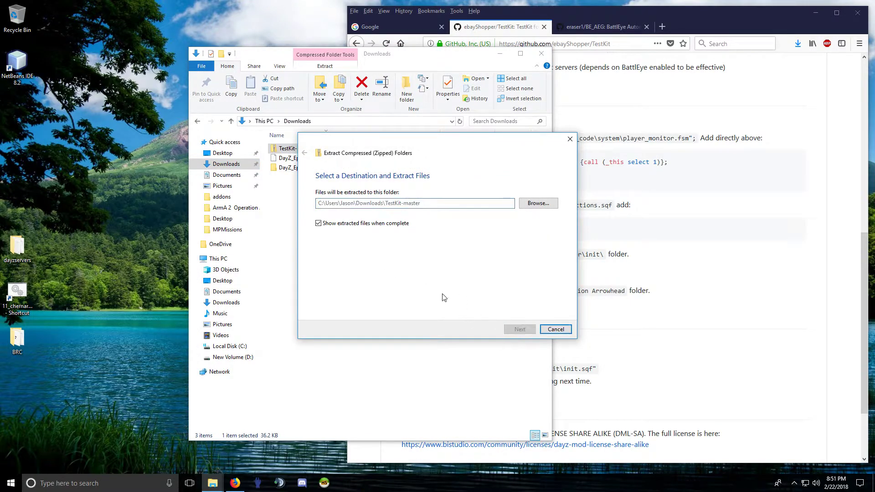
Close the Downloads window, open the inner TestKit-master folder, and place its window beside the free desktop area.
{"action": "left_click", "coordinate": [542, 53]}
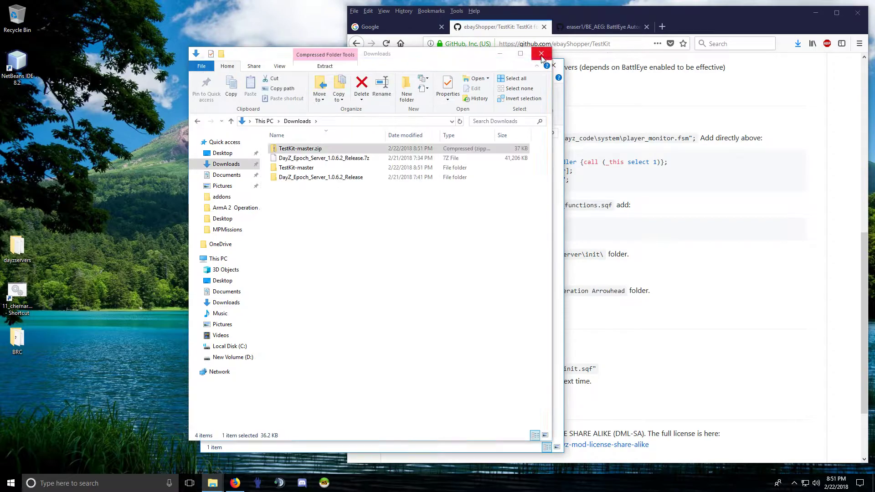
{"action": "left_click", "coordinate": [311, 163]}
{"action": "double_click", "coordinate": [310, 163]}
{"action": "left_click_drag", "start_coordinate": [347, 71], "coordinate": [647, 68]}
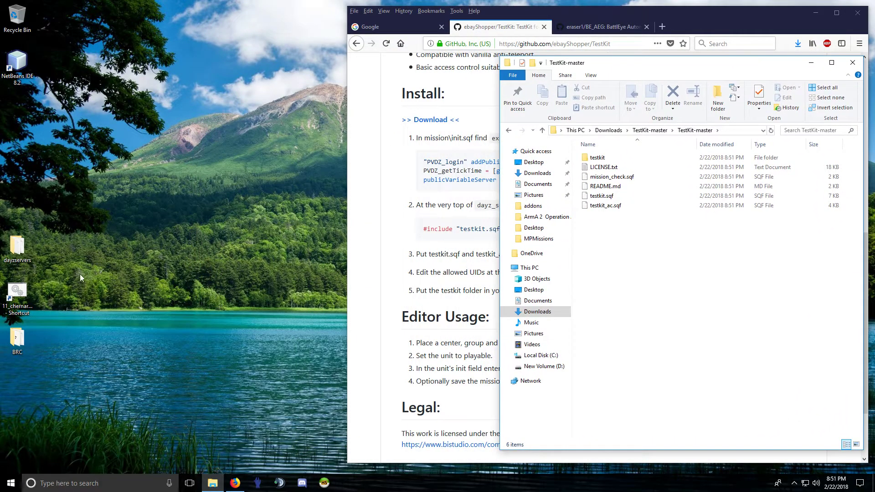
Open MPMissions inside the dayzservers desktop folder and unpack DayZ_Epoch_11.Chernarus.pbo into its own folder with PBO Manager.
{"action": "double_click", "coordinate": [17, 246]}
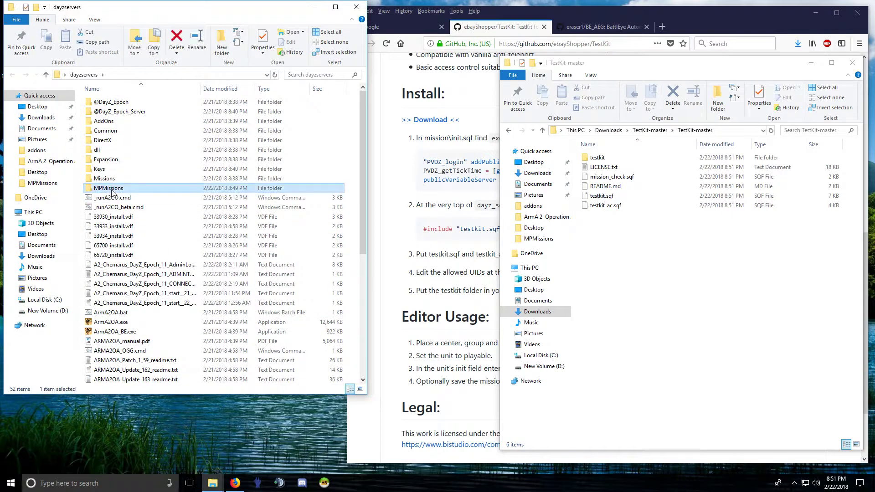
{"action": "double_click", "coordinate": [113, 188]}
{"action": "right_click", "coordinate": [128, 106]}
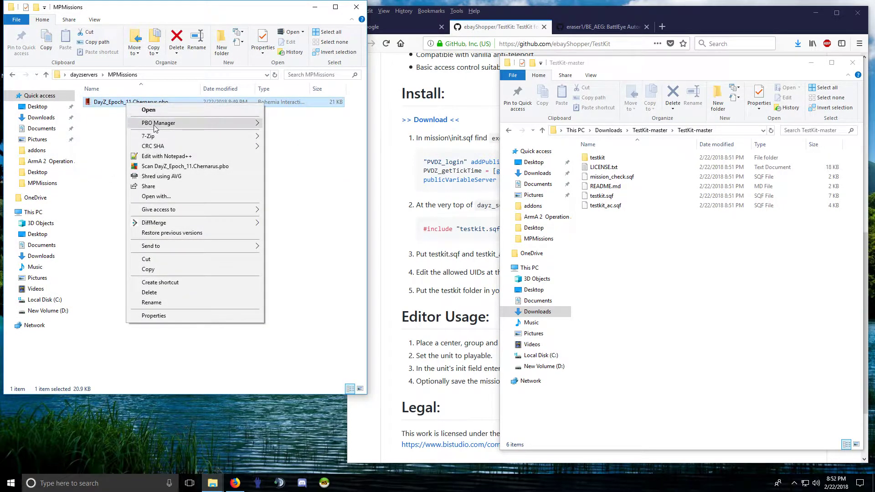
{"action": "mouse_move", "coordinate": [228, 121]}
{"action": "left_click", "coordinate": [292, 143]}
Open init.sqf from the unpacked DayZ_Epoch_11.Chernarus folder in Notepad++ and locate the execFSM line for player_monitor.fsm.
{"action": "double_click", "coordinate": [124, 102]}
{"action": "right_click", "coordinate": [102, 111]}
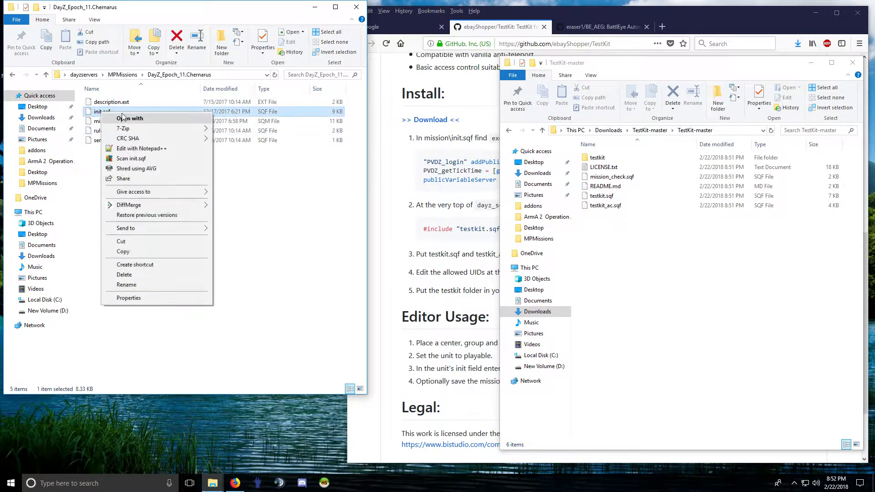
{"action": "left_click", "coordinate": [132, 146]}
{"action": "scroll", "coordinate": [135, 257], "scroll_direction": "down", "scroll_amount": 20}
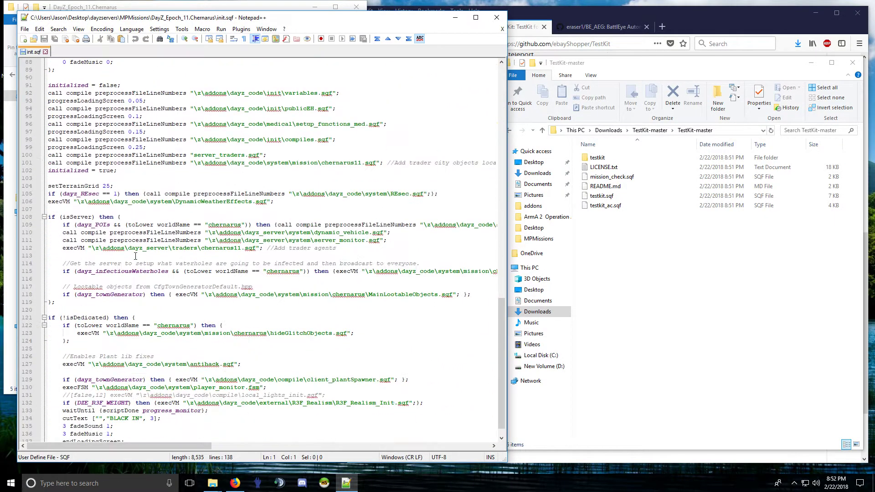
{"action": "left_click_drag", "start_coordinate": [62, 372], "coordinate": [267, 372]}
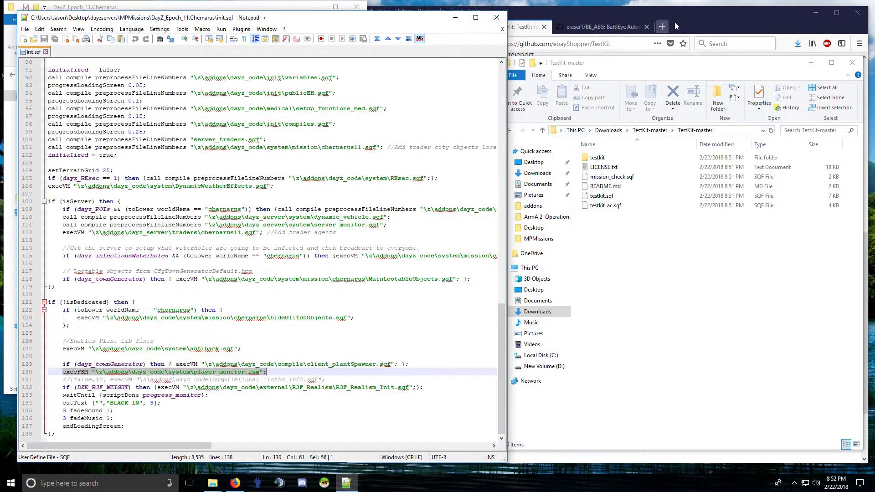
Copy the three-line PVDZ_login snippet from README install step 1 and paste it directly above the execFSM player_monitor.fsm line.
{"action": "left_click", "coordinate": [695, 14]}
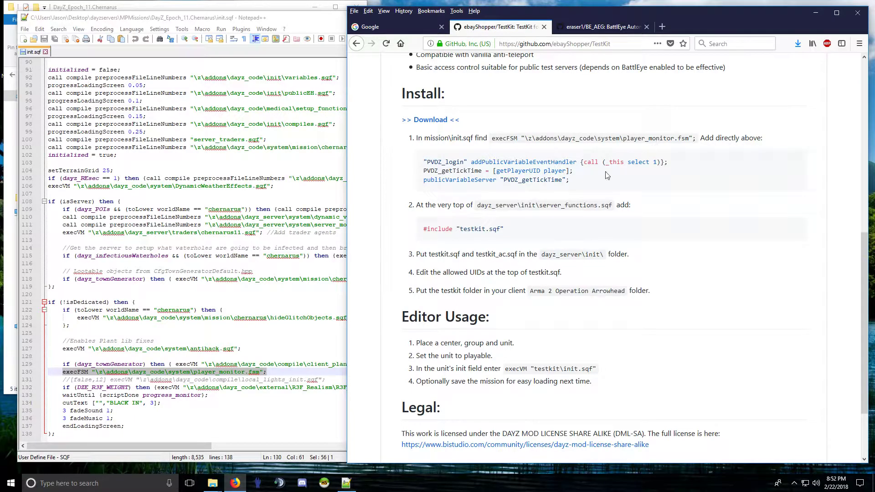
{"action": "left_click_drag", "start_coordinate": [424, 163], "coordinate": [567, 181]}
{"action": "key", "text": "ctrl+c"}
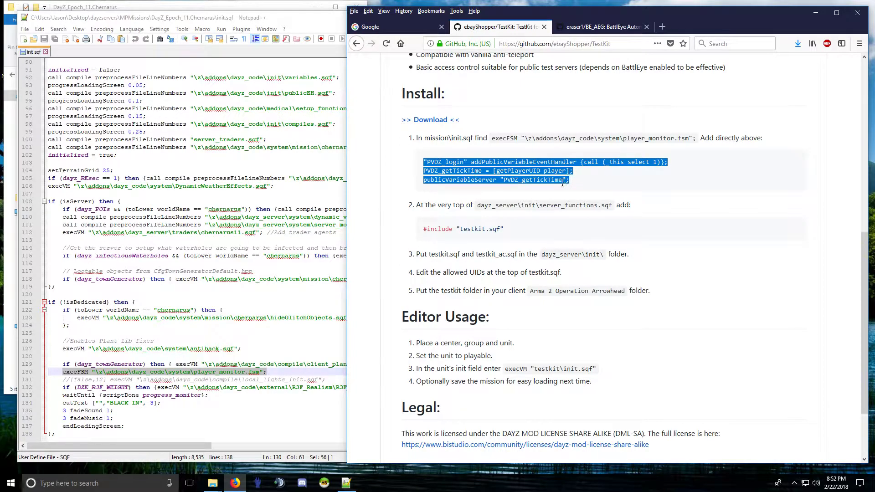
{"action": "left_click", "coordinate": [64, 376]}
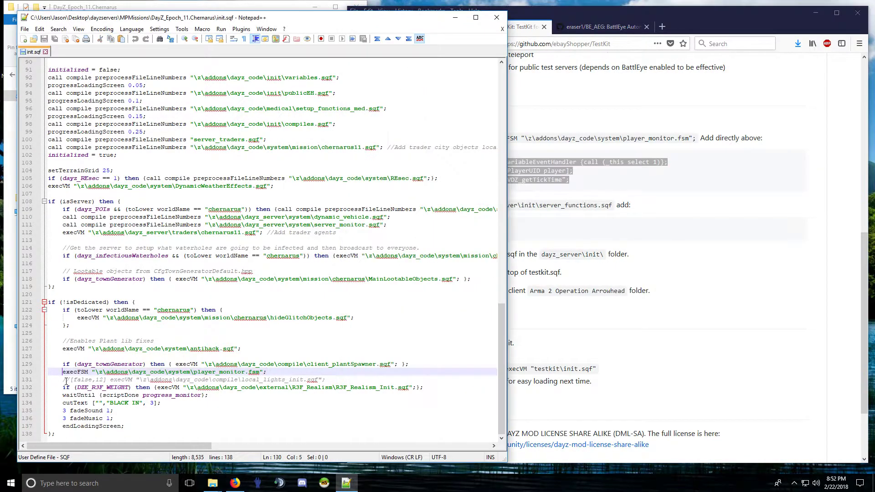
{"action": "key", "text": "Return"}
{"action": "key", "text": "Up"}
{"action": "key", "text": "ctrl+v"}
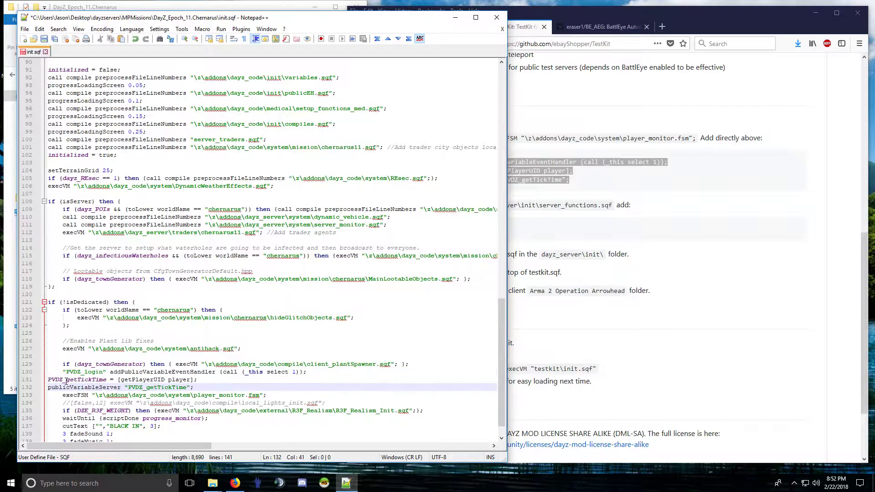
Indent the pasted PVDZ_getTickTime and publicVariableServer lines to match, save init.sqf, and close Notepad++.
{"action": "left_click", "coordinate": [51, 380]}
{"action": "key", "text": "Tab"}
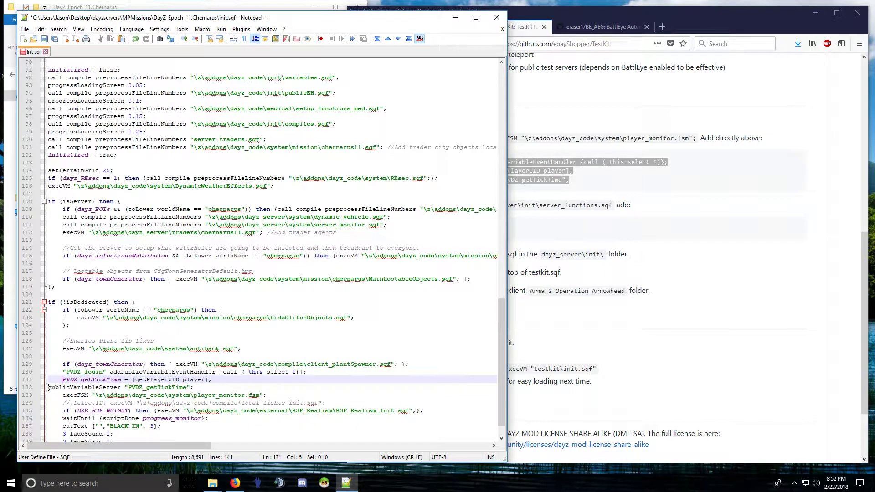
{"action": "left_click", "coordinate": [48, 387]}
{"action": "key", "text": "Tab"}
{"action": "left_click", "coordinate": [44, 39]}
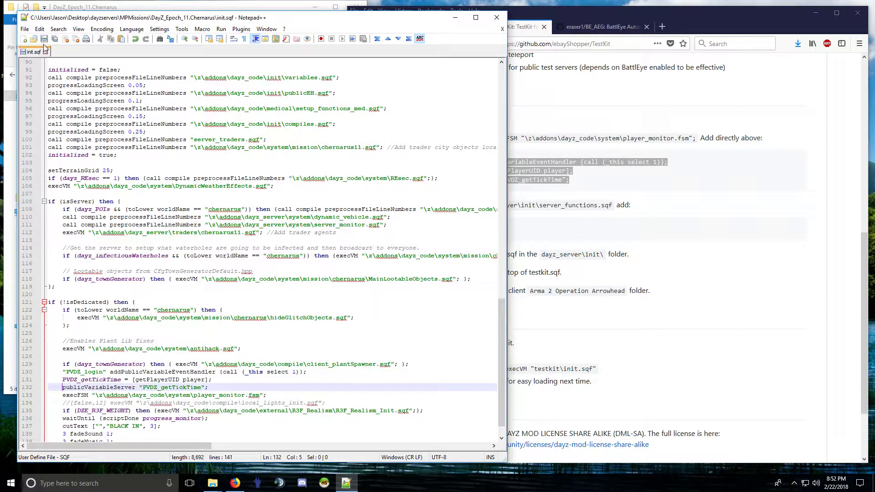
{"action": "left_click", "coordinate": [45, 52]}
{"action": "left_click", "coordinate": [497, 17]}
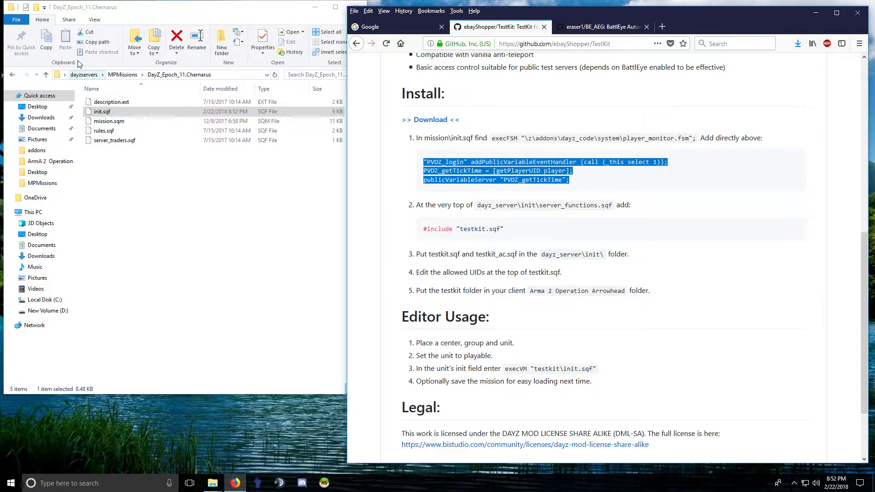
Delete the old DayZ_Epoch_11.Chernarus.pbo from MPMissions and pack the edited mission folder into a PBO with PBO Manager.
{"action": "left_click", "coordinate": [13, 74]}
{"action": "right_click", "coordinate": [115, 117]}
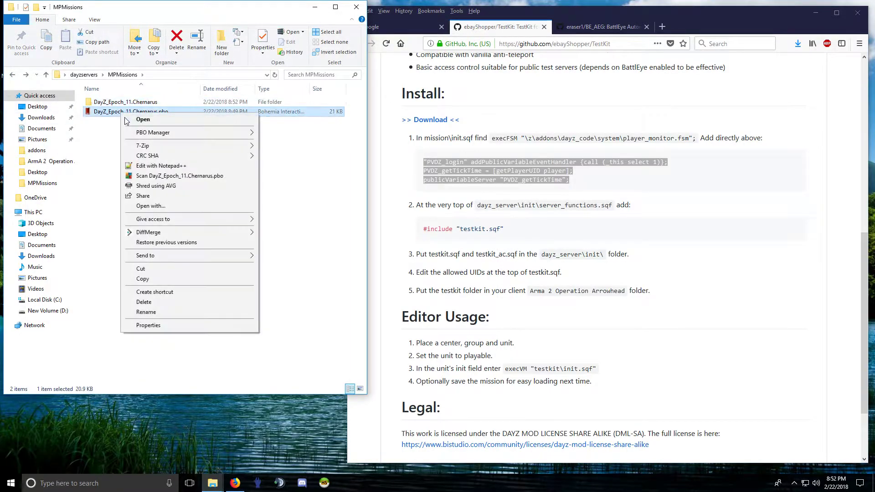
{"action": "left_click", "coordinate": [137, 302]}
{"action": "right_click", "coordinate": [122, 104]}
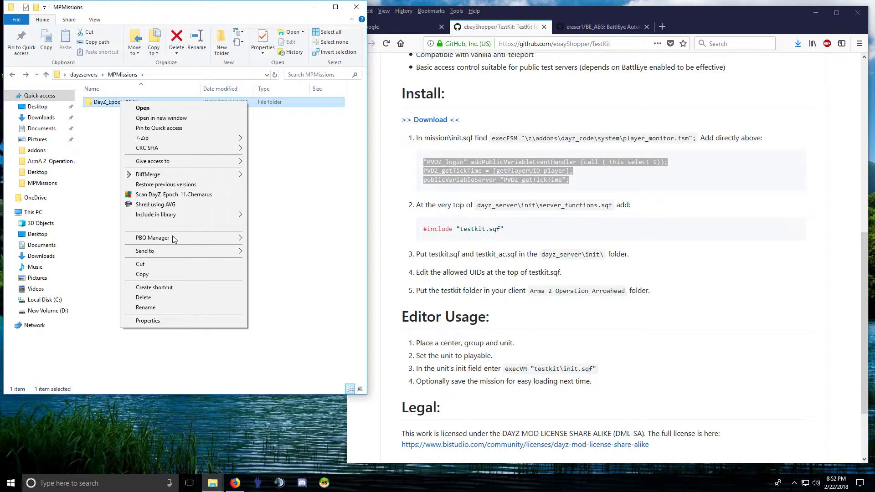
{"action": "mouse_move", "coordinate": [237, 237]}
{"action": "left_click", "coordinate": [293, 250]}
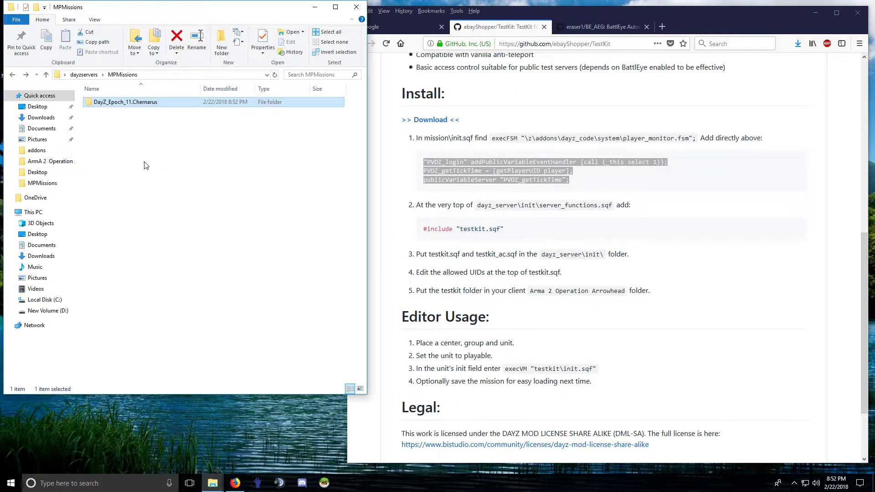
Delete the unpacked DayZ_Epoch_11.Chernarus folder from MPMissions, keeping the packed PBO.
{"action": "right_click", "coordinate": [133, 104]}
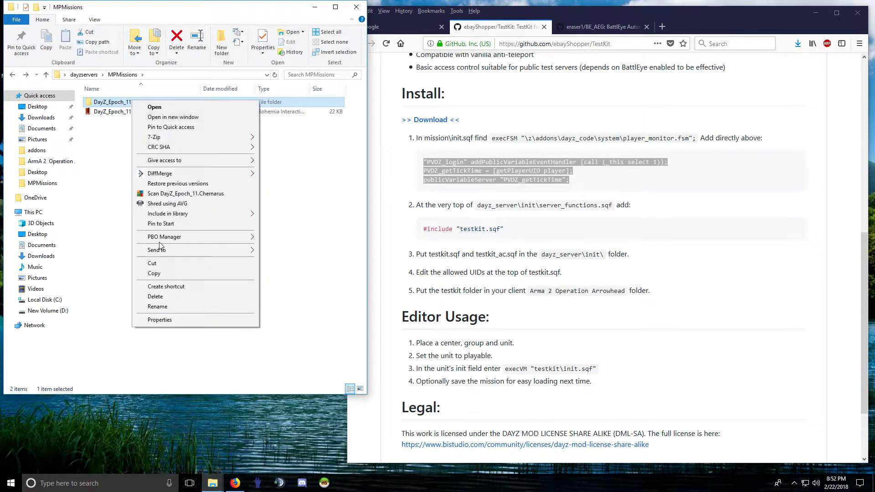
{"action": "left_click", "coordinate": [157, 296]}
{"action": "left_click", "coordinate": [12, 76]}
{"action": "double_click", "coordinate": [120, 111]}
{"action": "double_click", "coordinate": [108, 103]}
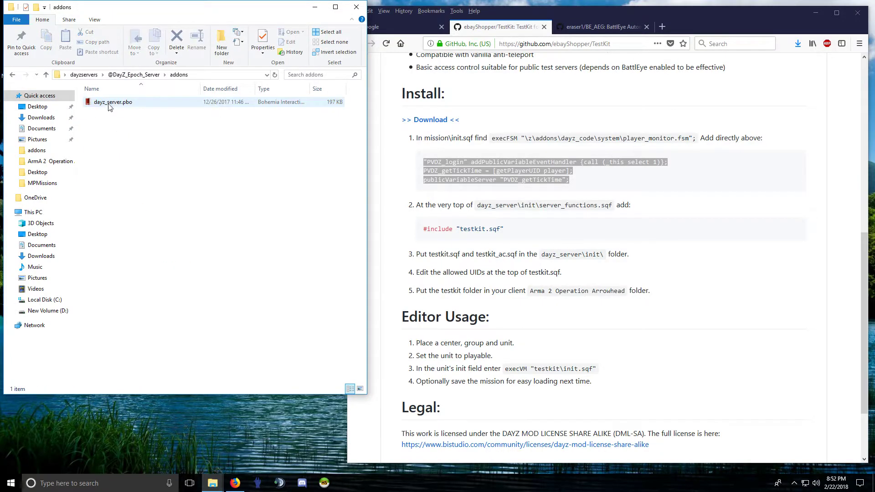
{"action": "right_click", "coordinate": [109, 103]}
{"action": "mouse_move", "coordinate": [151, 123]}
{"action": "left_click", "coordinate": [292, 143]}
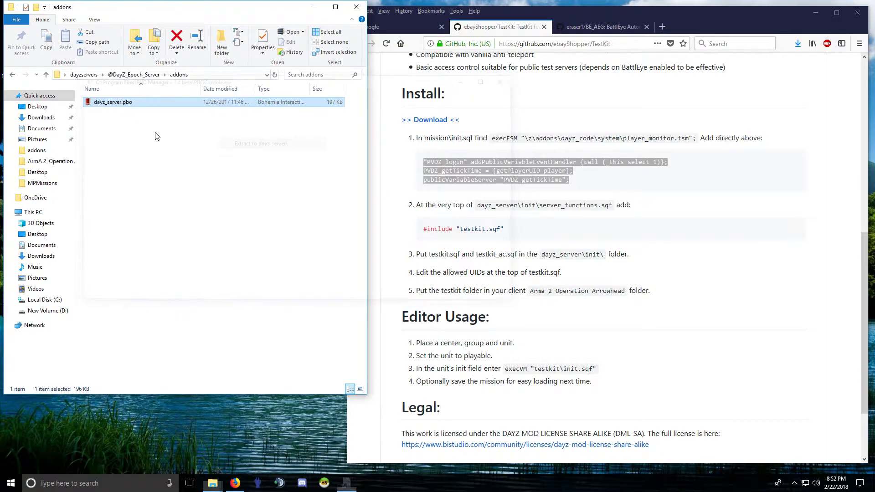
Open server_functions.sqf from the extracted dayz_server\init folder in Notepad++.
{"action": "double_click", "coordinate": [114, 102]}
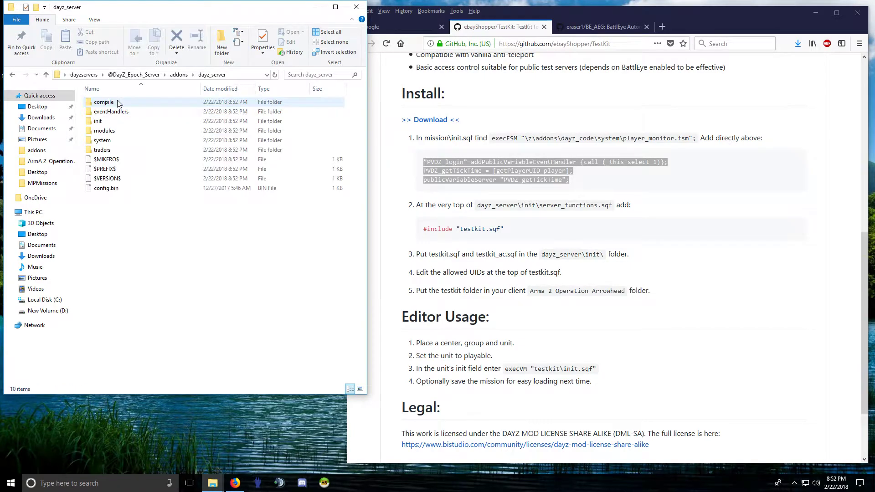
{"action": "left_click", "coordinate": [99, 121]}
{"action": "double_click", "coordinate": [100, 121]}
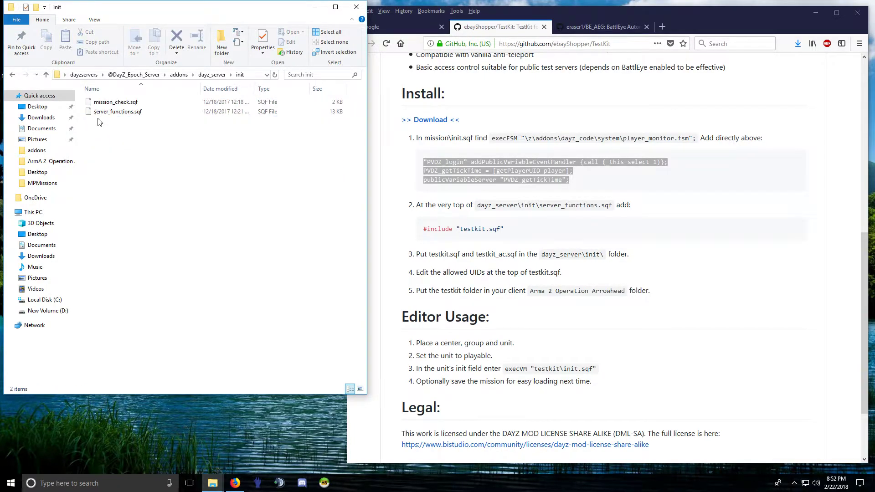
{"action": "right_click", "coordinate": [118, 112]}
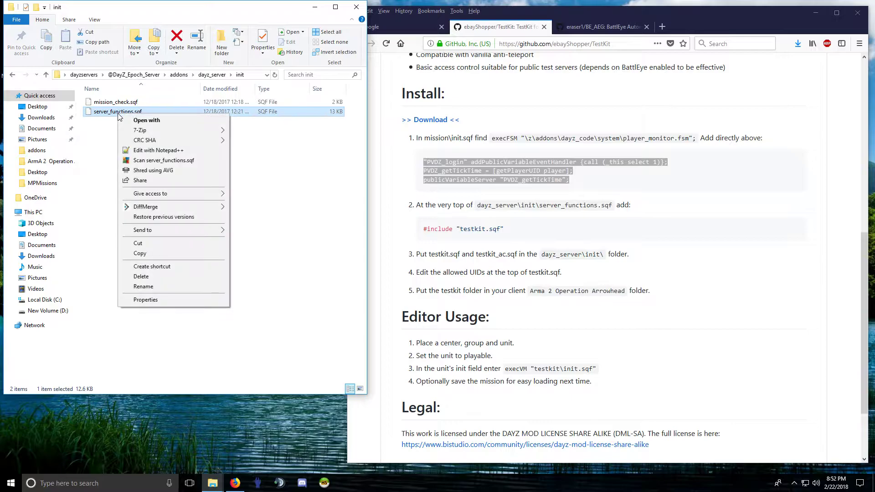
{"action": "left_click", "coordinate": [156, 151]}
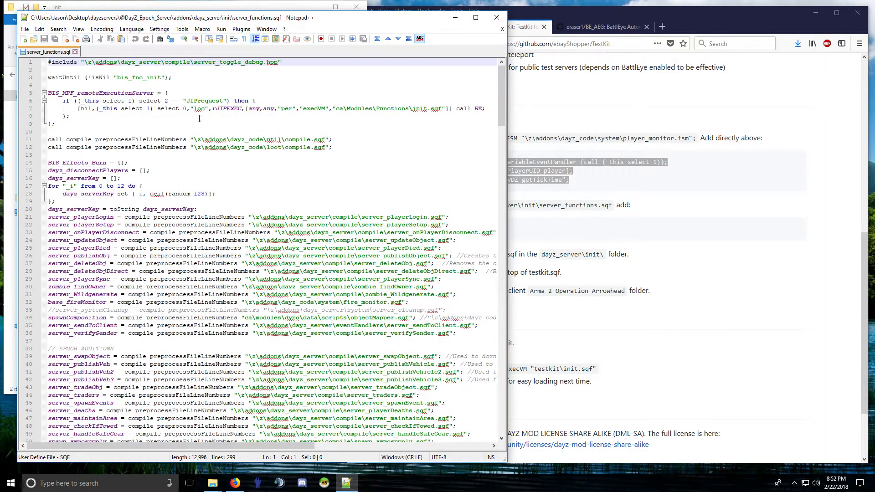
Copy the #include "testkit.sqf" line from README install step 2 and paste it as a new first line of server_functions.sqf.
{"action": "left_click", "coordinate": [555, 181]}
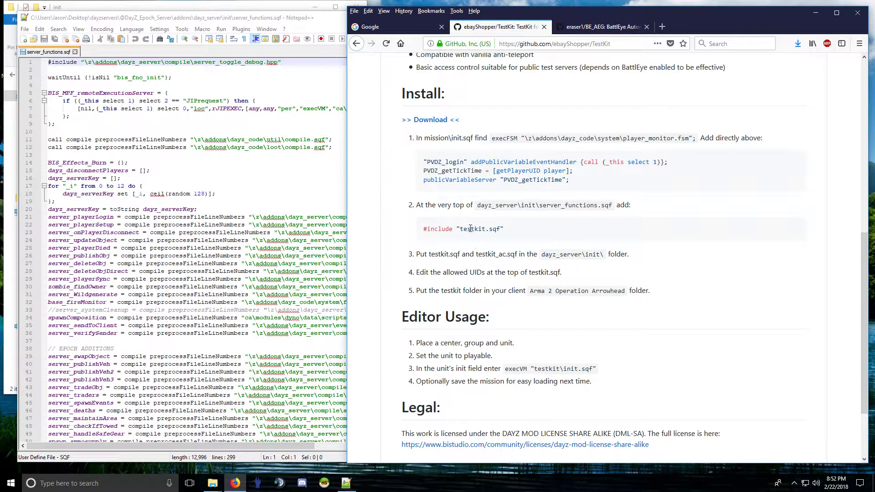
{"action": "left_click_drag", "start_coordinate": [423, 233], "coordinate": [508, 235]}
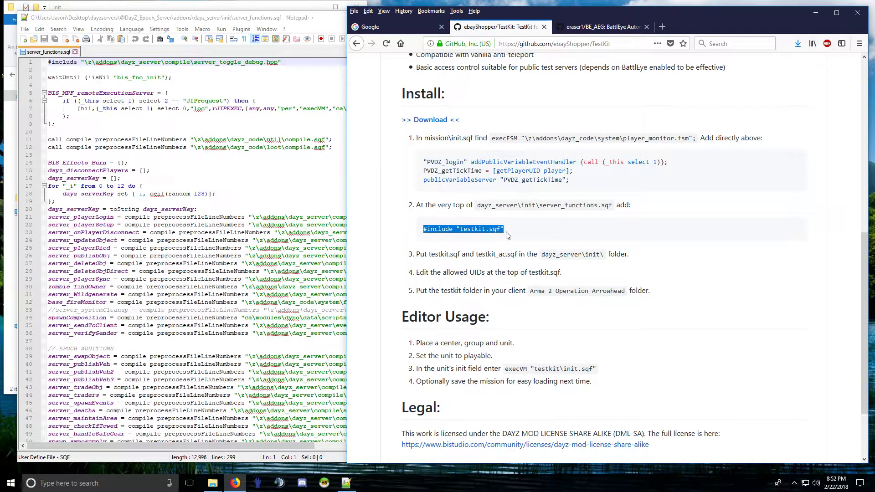
{"action": "left_click", "coordinate": [49, 62]}
{"action": "key", "text": "Return"}
{"action": "key", "text": "Up"}
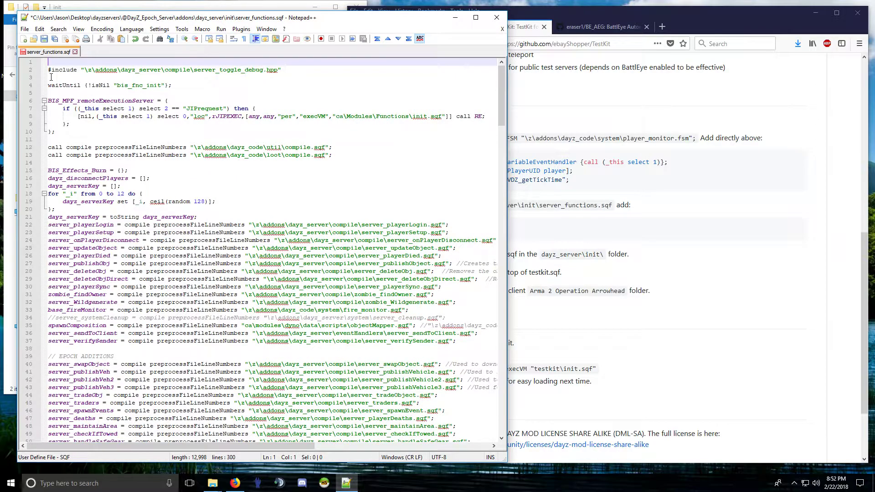
{"action": "key", "text": "ctrl+v"}
Save server_functions.sqf and close Notepad++.
{"action": "left_click", "coordinate": [44, 39]}
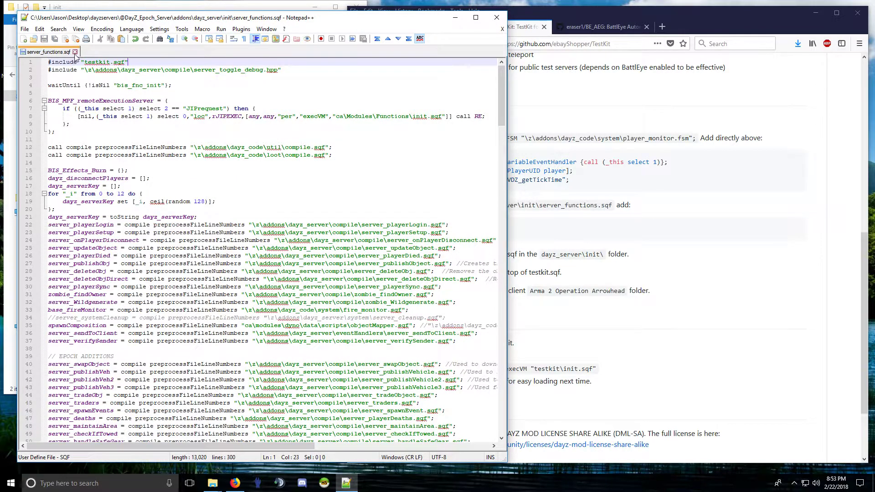
{"action": "left_click", "coordinate": [75, 52]}
{"action": "left_click", "coordinate": [496, 17]}
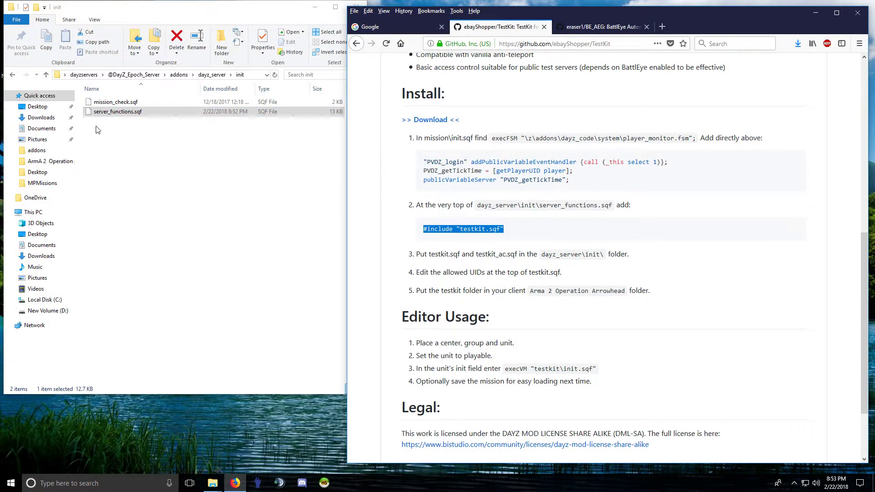
Copy testkit.sqf and testkit_ac.sqf from the downloaded TestKit-master folder into dayz_server\init.
{"action": "left_click", "coordinate": [449, 258]}
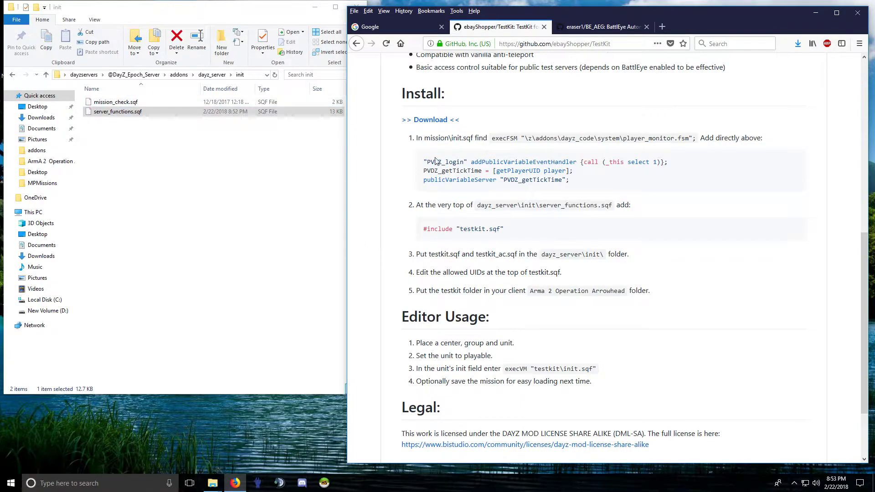
{"action": "left_click_drag", "start_coordinate": [761, 18], "coordinate": [757, 172]}
{"action": "left_click", "coordinate": [744, 76]}
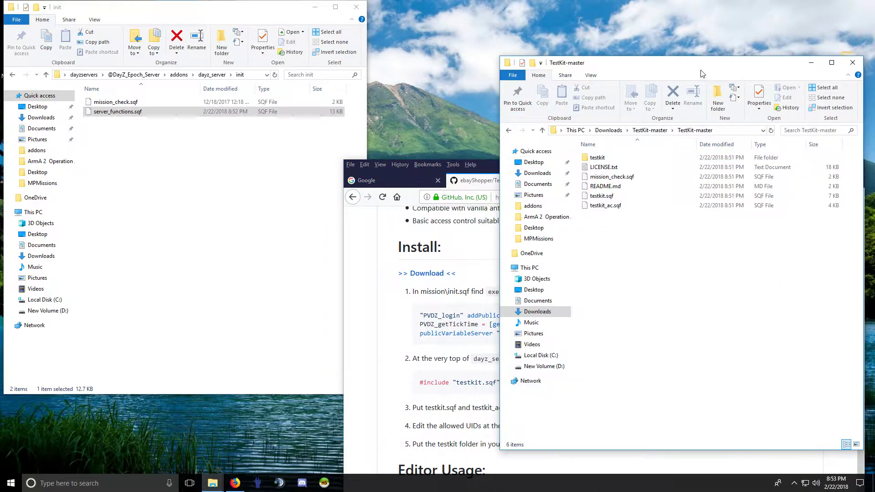
{"action": "left_click", "coordinate": [603, 197]}
{"action": "left_click", "coordinate": [604, 206], "text": "ctrl"}
{"action": "left_click_drag", "start_coordinate": [603, 206], "coordinate": [239, 211]}
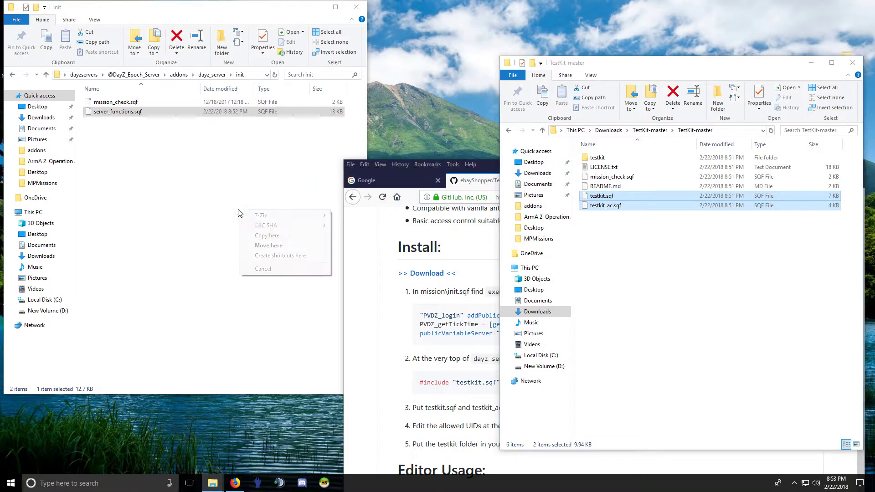
{"action": "left_click", "coordinate": [264, 236]}
{"action": "left_click", "coordinate": [137, 152]}
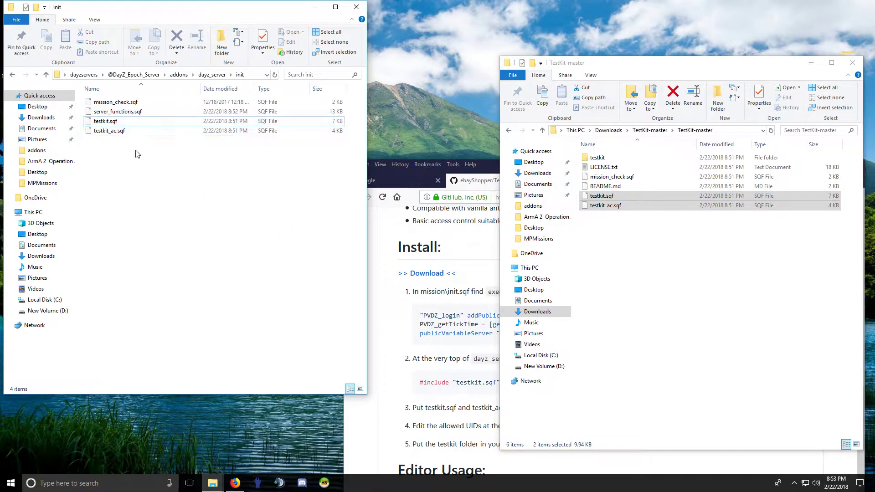
Open the testkit.sqf copy in dayz_server\init with Notepad++.
{"action": "left_click", "coordinate": [105, 123]}
{"action": "right_click", "coordinate": [106, 122]}
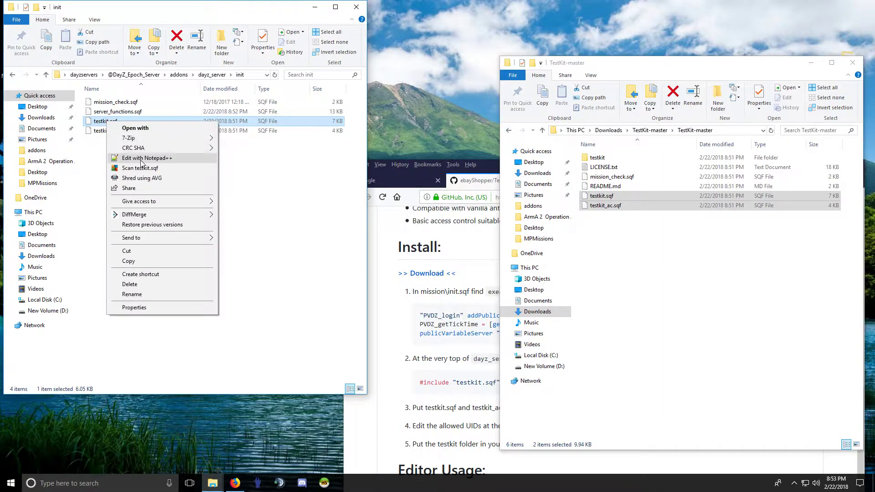
{"action": "left_click", "coordinate": [139, 156]}
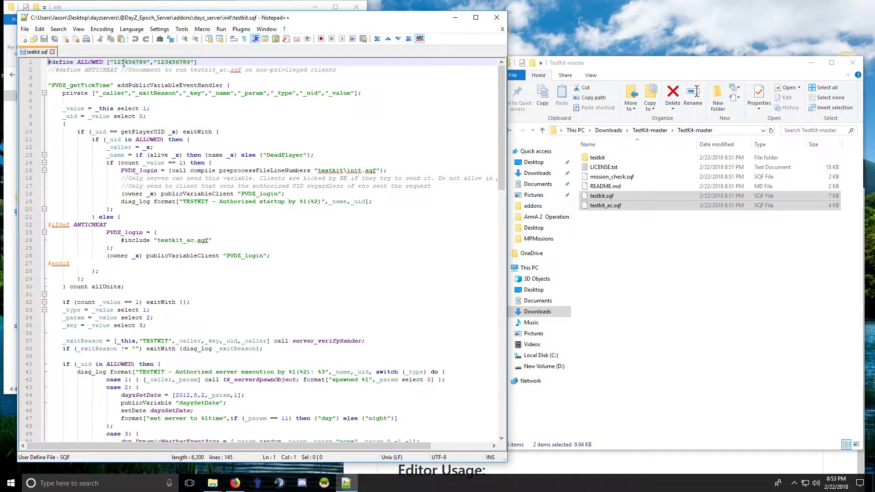
Open adminList.sqf from the desktop's Epoch Admin Tools Updates\Version 3\admintools folder in Notepad++.
{"action": "left_click_drag", "start_coordinate": [630, 67], "coordinate": [594, 55]}
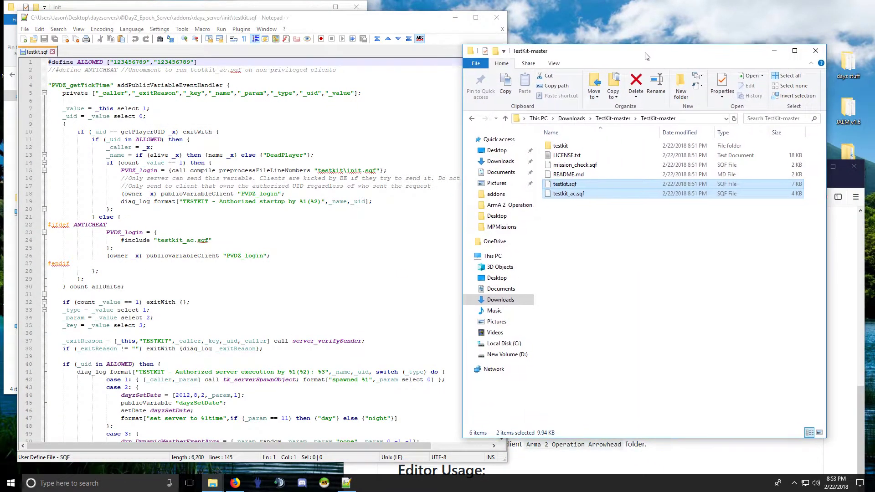
{"action": "left_click_drag", "start_coordinate": [836, 169], "coordinate": [808, 206]}
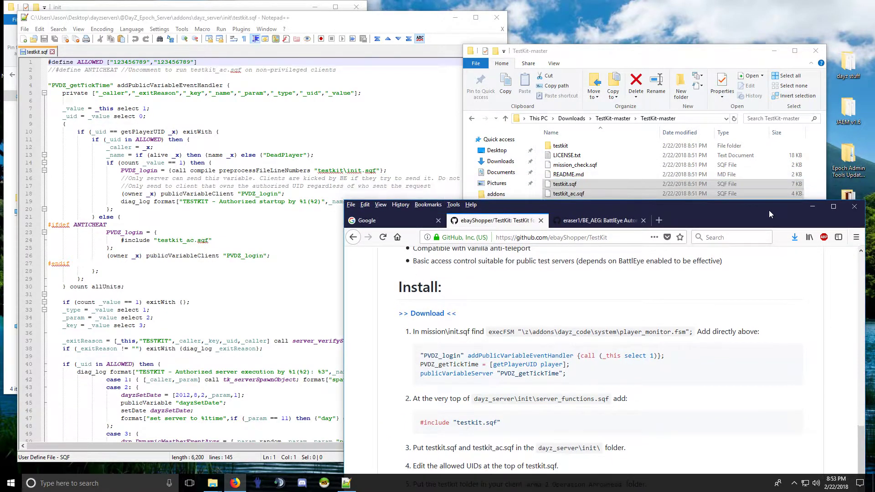
{"action": "double_click", "coordinate": [851, 159]}
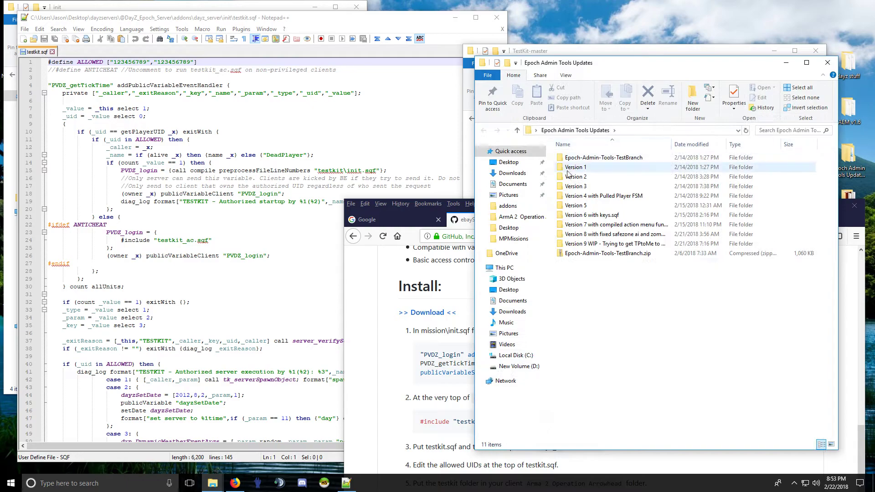
{"action": "left_click", "coordinate": [582, 190]}
{"action": "double_click", "coordinate": [583, 187]}
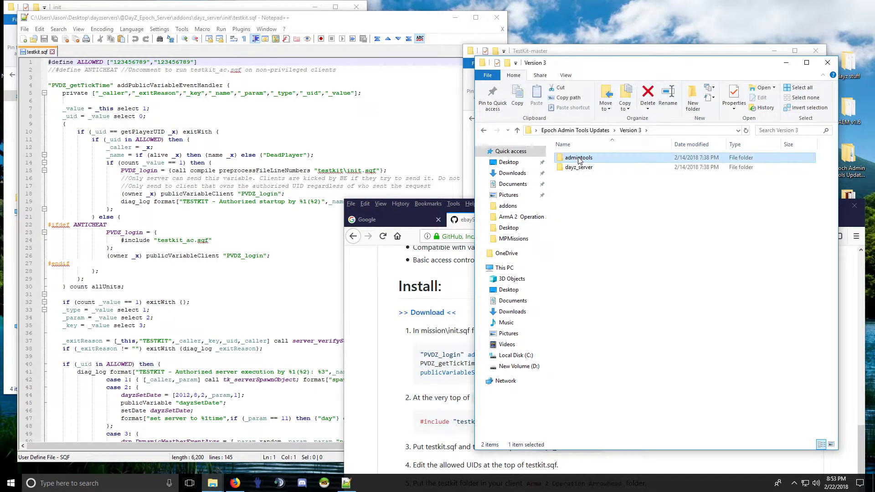
{"action": "double_click", "coordinate": [577, 157]}
{"action": "right_click", "coordinate": [577, 248]}
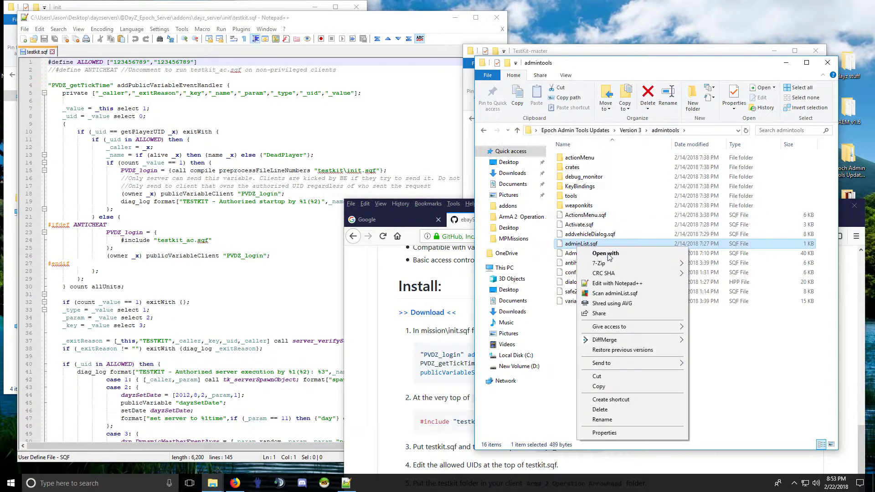
{"action": "left_click", "coordinate": [610, 281]}
Copy the first SUPER_ADMINS UID from adminList.sqf, close that file, and paste the UID over the first ALLOWED placeholder in testkit.sqf.
{"action": "double_click", "coordinate": [162, 79]}
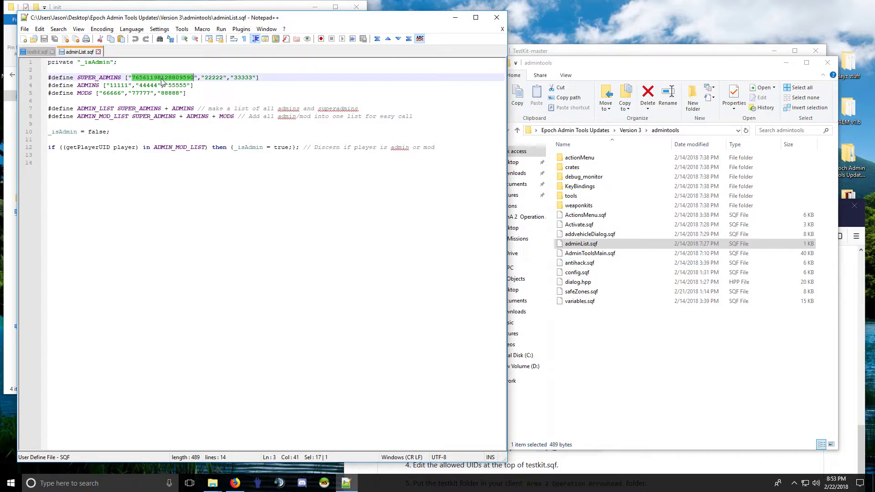
{"action": "left_click", "coordinate": [98, 51]}
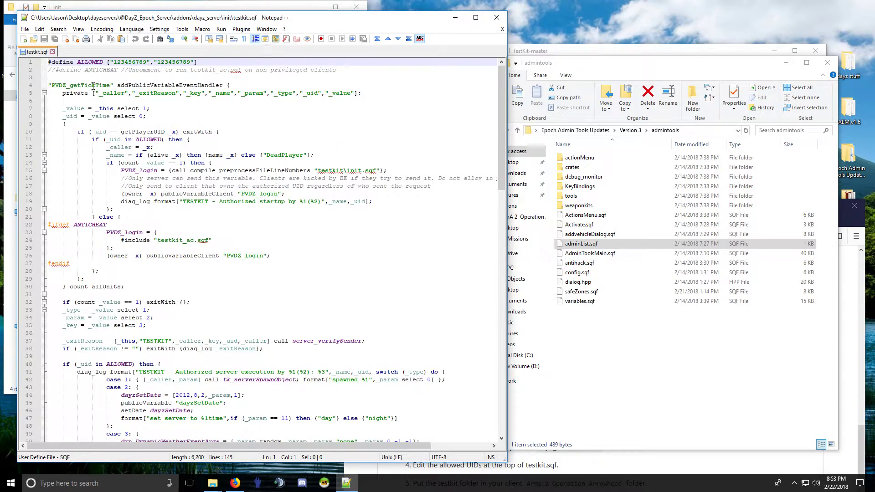
{"action": "double_click", "coordinate": [125, 62]}
{"action": "key", "text": "ctrl+v"}
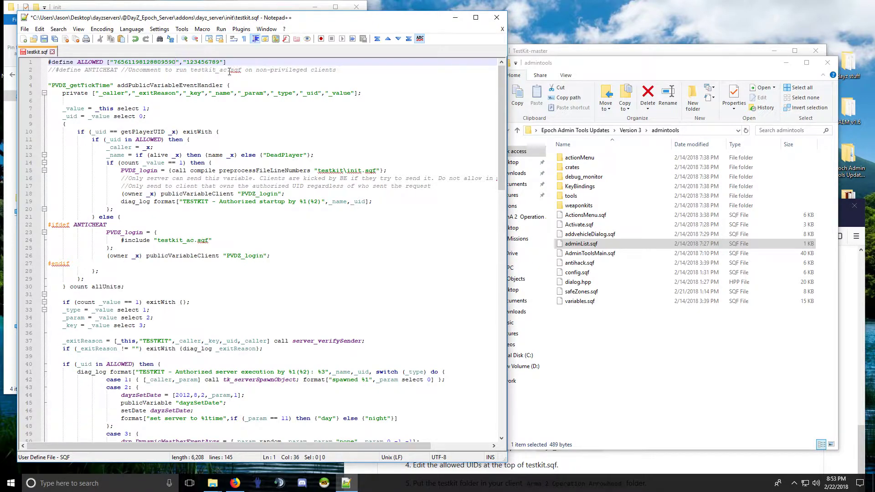
Uncomment the #define ANTICHEAT line in testkit.sqf, save the file, and close Notepad++.
{"action": "left_click", "coordinate": [56, 69]}
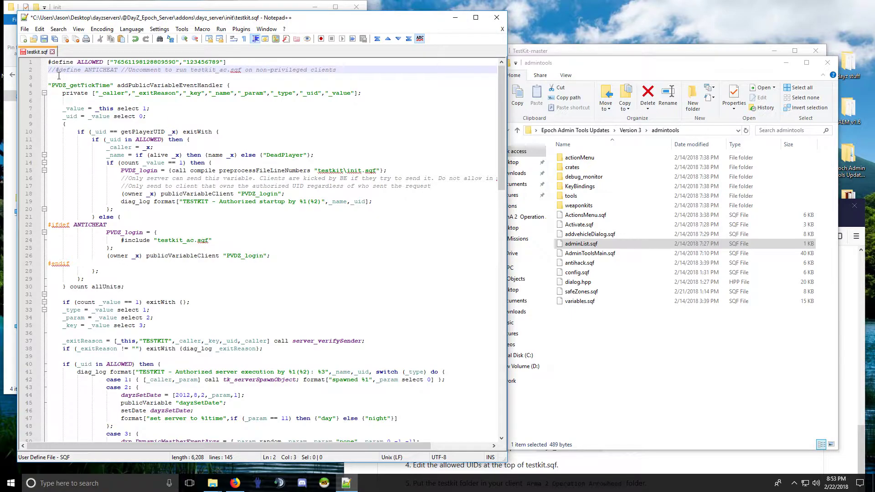
{"action": "key", "text": "BackSpace"}
{"action": "key", "text": "BackSpace"}
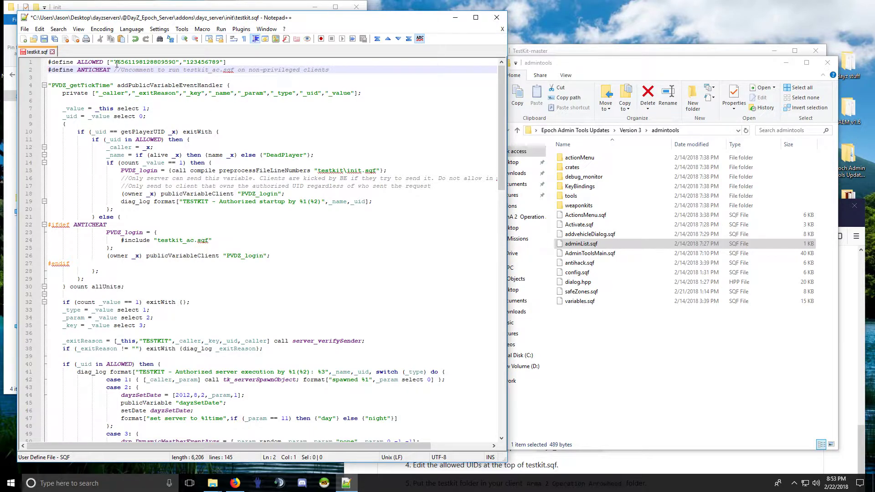
{"action": "left_click", "coordinate": [44, 39]}
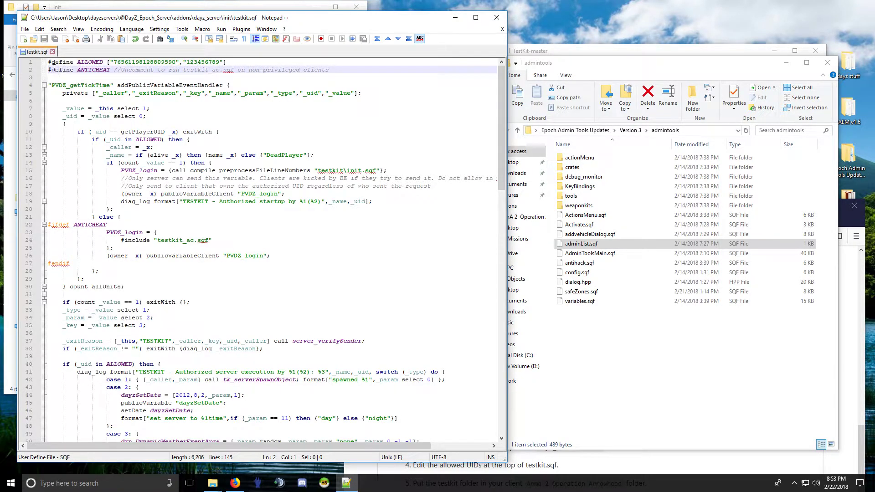
{"action": "left_click", "coordinate": [52, 52]}
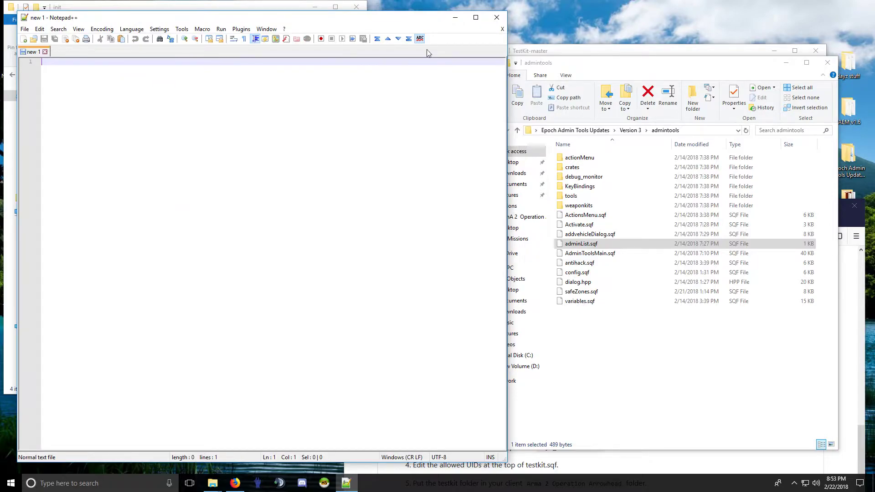
{"action": "left_click", "coordinate": [496, 20]}
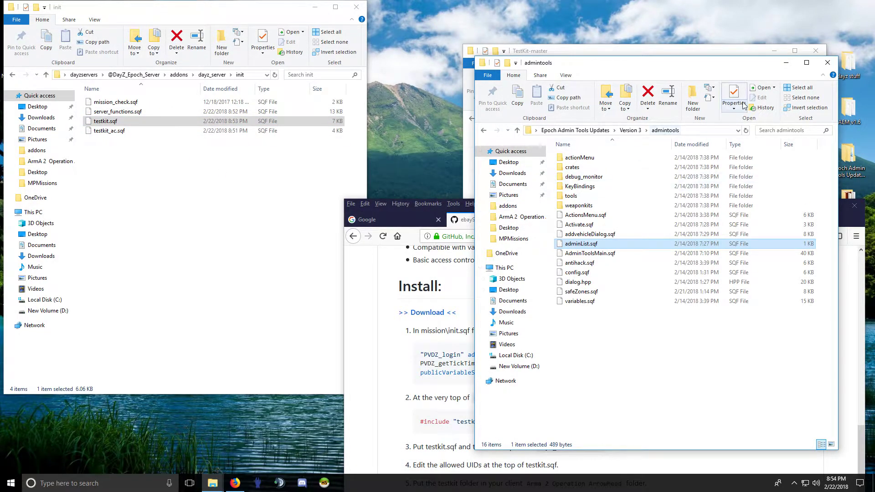
{"action": "left_click", "coordinate": [827, 63]}
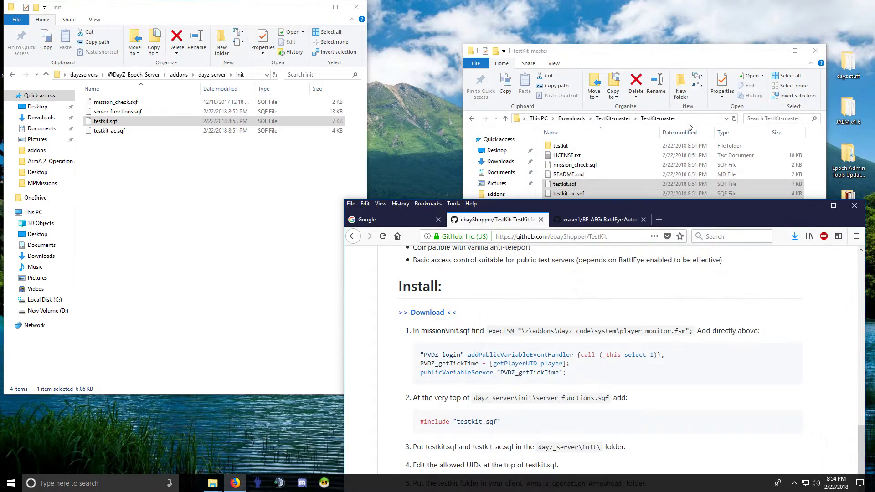
{"action": "left_click_drag", "start_coordinate": [652, 206], "coordinate": [644, 13]}
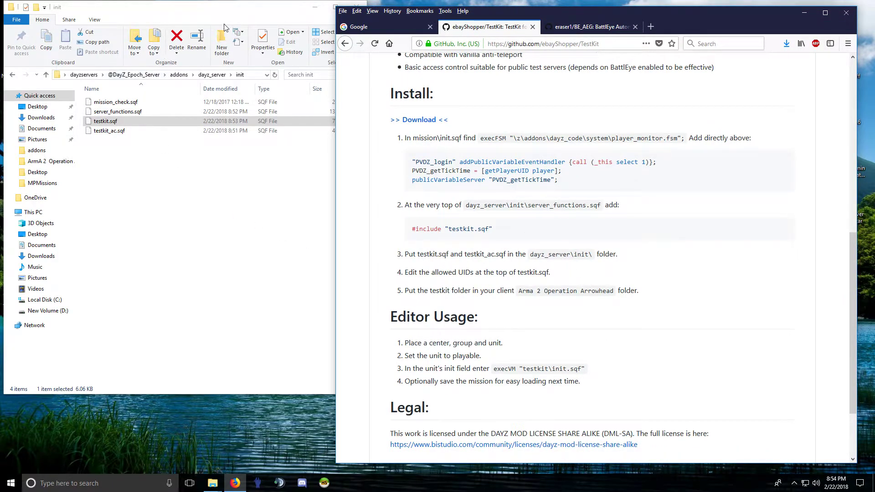
{"action": "left_click", "coordinate": [123, 63]}
{"action": "left_click", "coordinate": [12, 74]}
{"action": "left_click", "coordinate": [11, 74]}
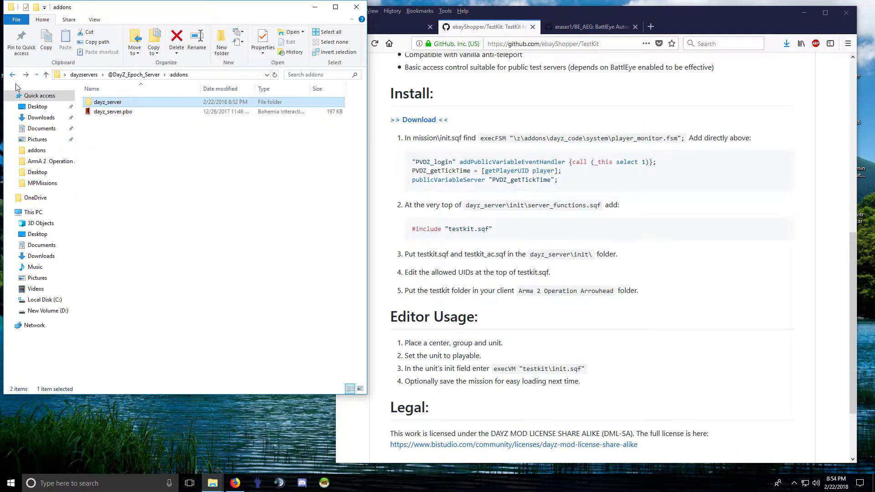
{"action": "right_click", "coordinate": [103, 112]}
{"action": "left_click", "coordinate": [126, 301]}
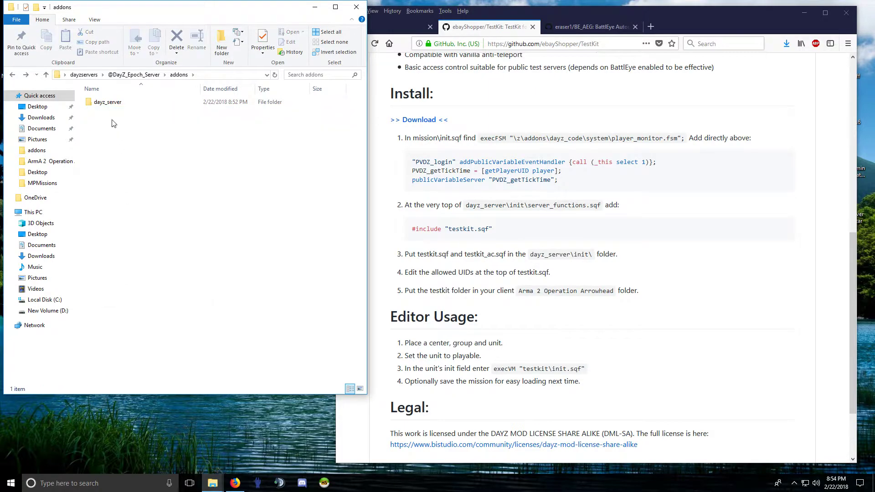
Pack the dayz_server folder into dayz_server.pbo with PBO Manager and delete the unpacked folder.
{"action": "right_click", "coordinate": [104, 101]}
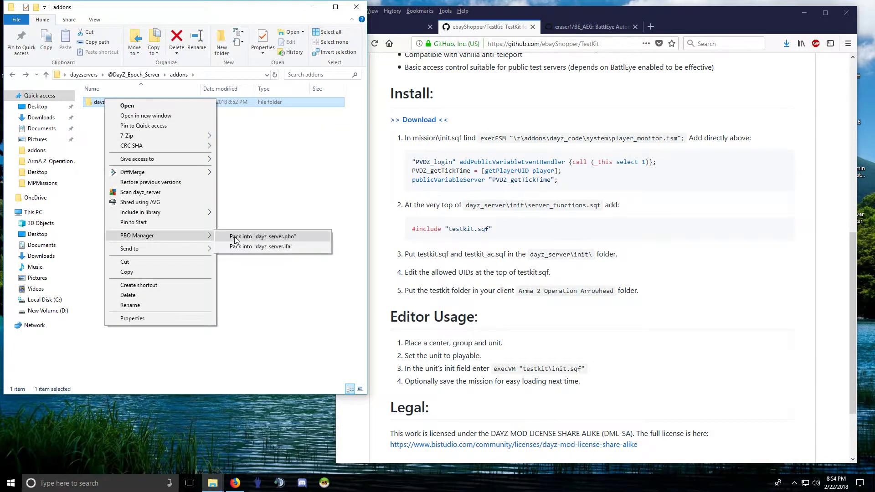
{"action": "left_click", "coordinate": [229, 233]}
{"action": "right_click", "coordinate": [104, 102]}
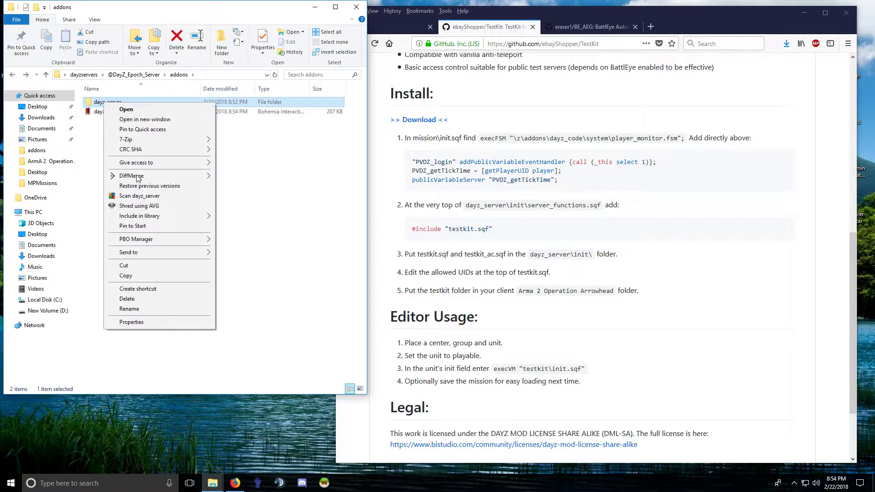
{"action": "left_click", "coordinate": [132, 299]}
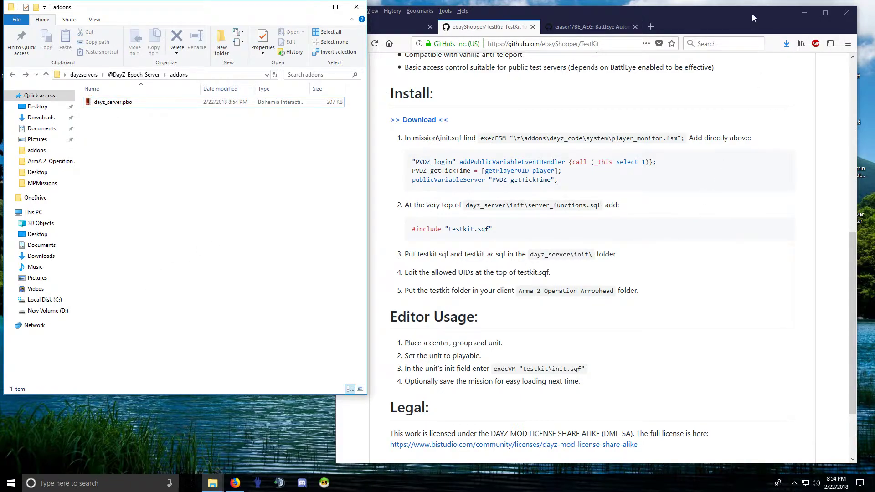
Check the contents of the desktop's Epoch server with infistar folder and close it.
{"action": "left_click_drag", "start_coordinate": [751, 12], "coordinate": [669, 17]}
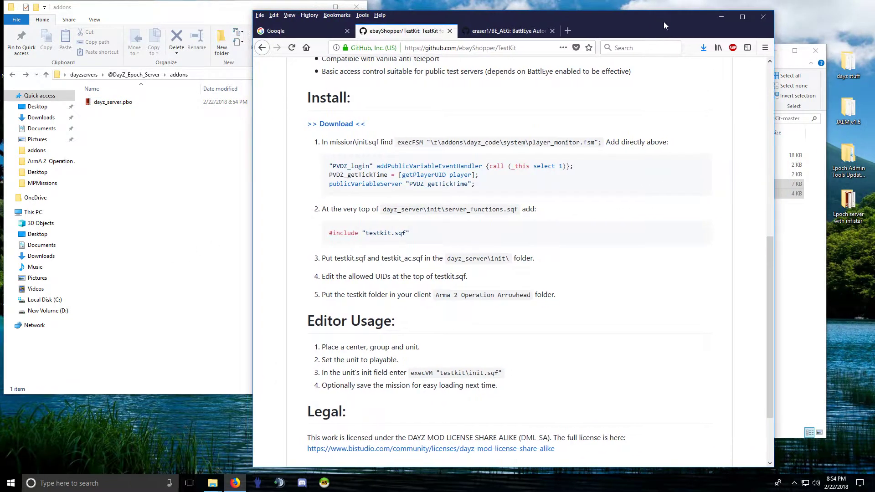
{"action": "double_click", "coordinate": [852, 208]}
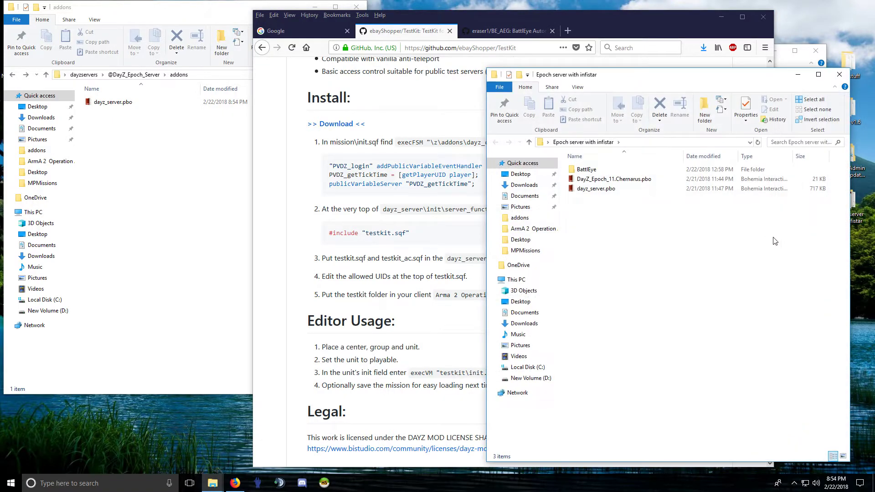
{"action": "left_click", "coordinate": [600, 181]}
{"action": "left_click", "coordinate": [591, 172]}
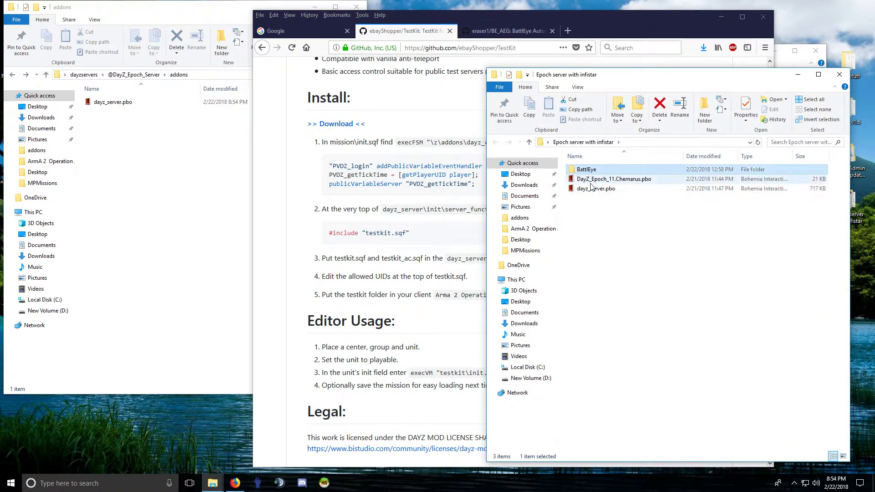
{"action": "left_click", "coordinate": [844, 75]}
{"action": "left_click_drag", "start_coordinate": [603, 20], "coordinate": [687, 18]}
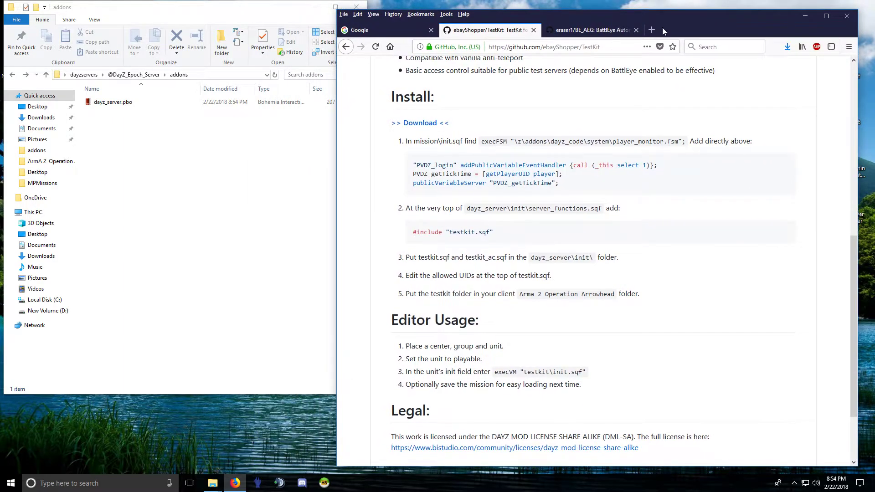
Open the client folder C:\Program Files (x86)\Steam\steamapps\common\Arma 2 Operation Arrowhead.
{"action": "left_click", "coordinate": [13, 75]}
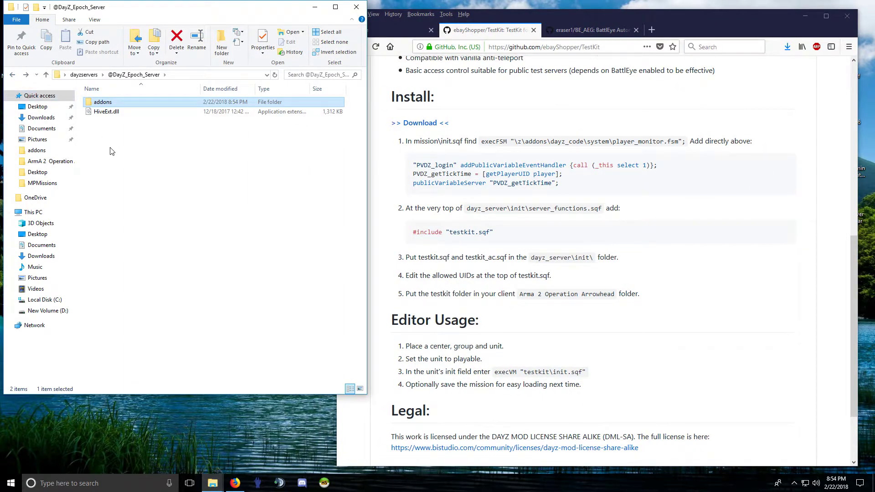
{"action": "left_click", "coordinate": [43, 300]}
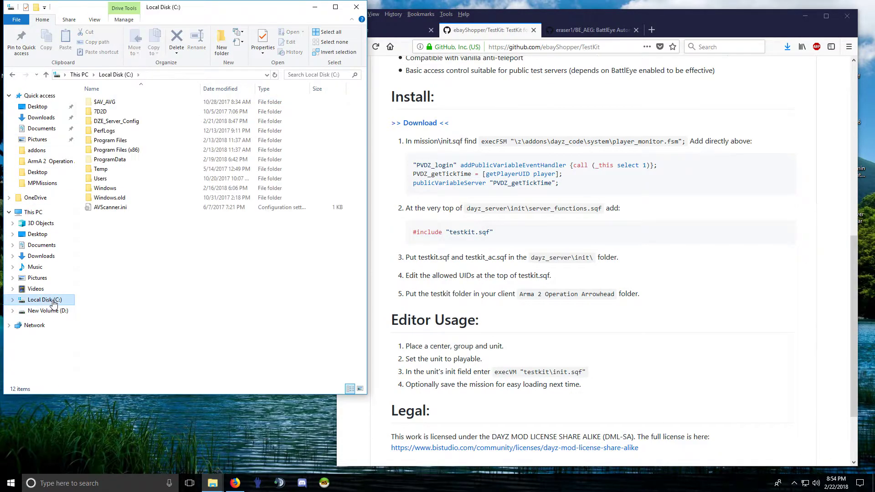
{"action": "double_click", "coordinate": [117, 150]}
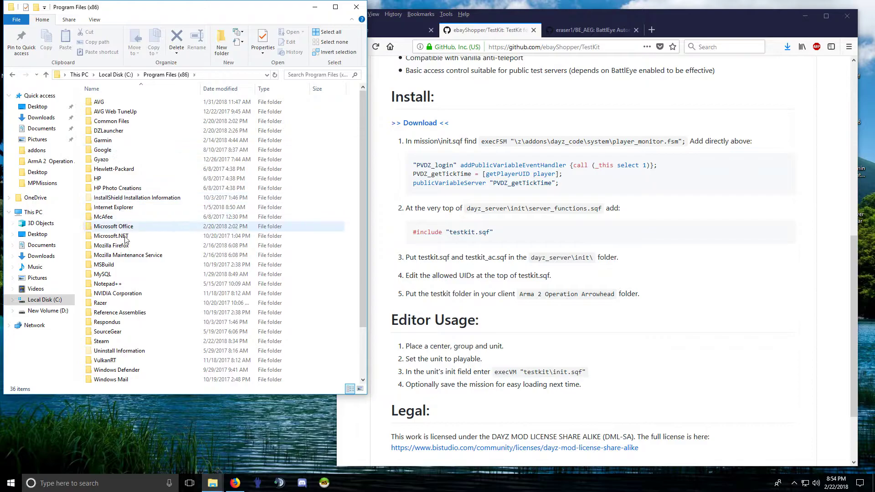
{"action": "double_click", "coordinate": [106, 343]}
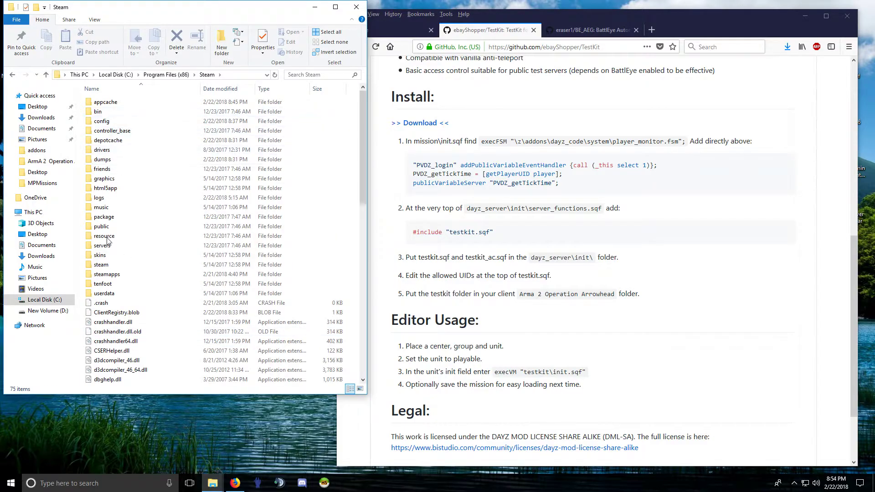
{"action": "double_click", "coordinate": [112, 275]}
{"action": "double_click", "coordinate": [117, 102]}
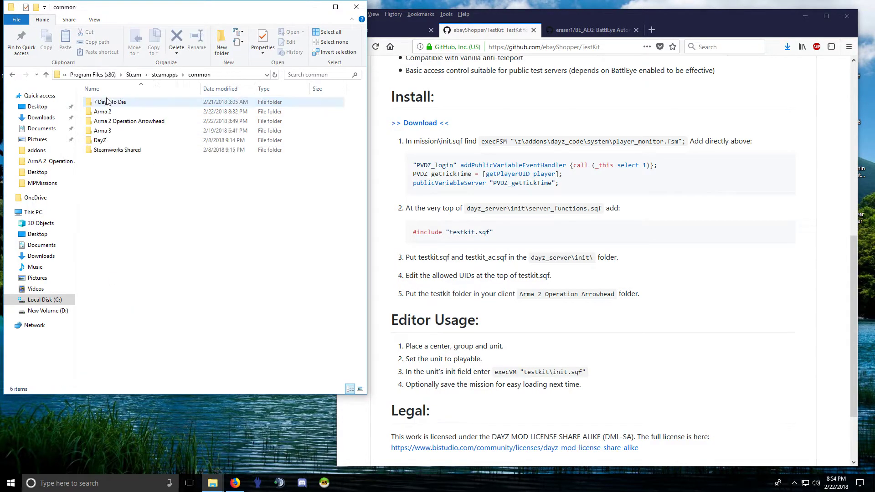
{"action": "double_click", "coordinate": [117, 122]}
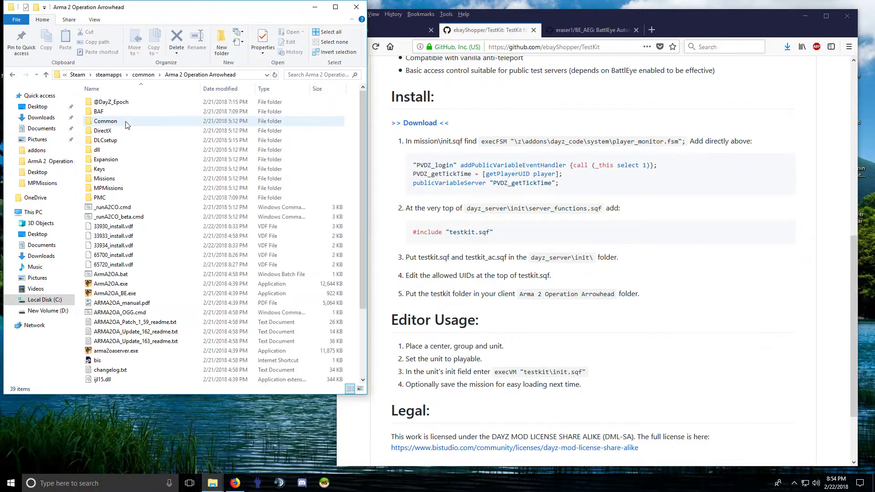
Move the testkit folder from TestKit-master into Arma 2 Operation Arrowhead and put a copy back in TestKit-master.
{"action": "left_click_drag", "start_coordinate": [682, 15], "coordinate": [656, 239]}
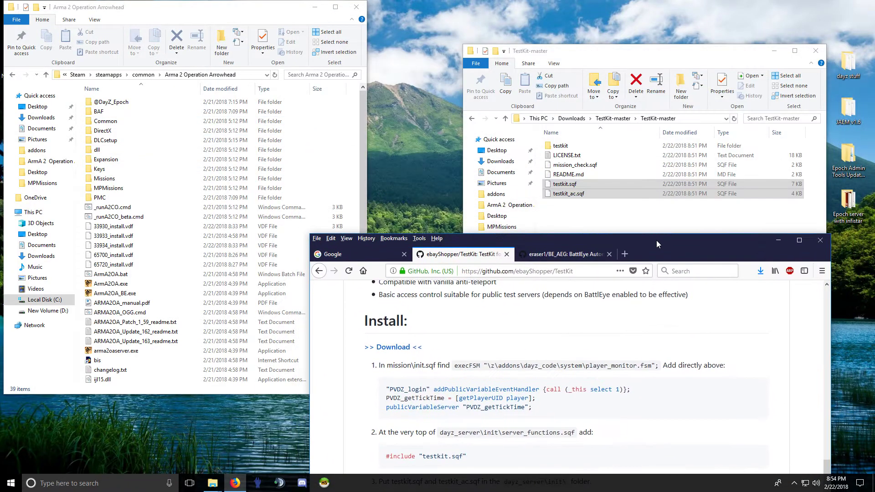
{"action": "left_click_drag", "start_coordinate": [560, 147], "coordinate": [78, 209]}
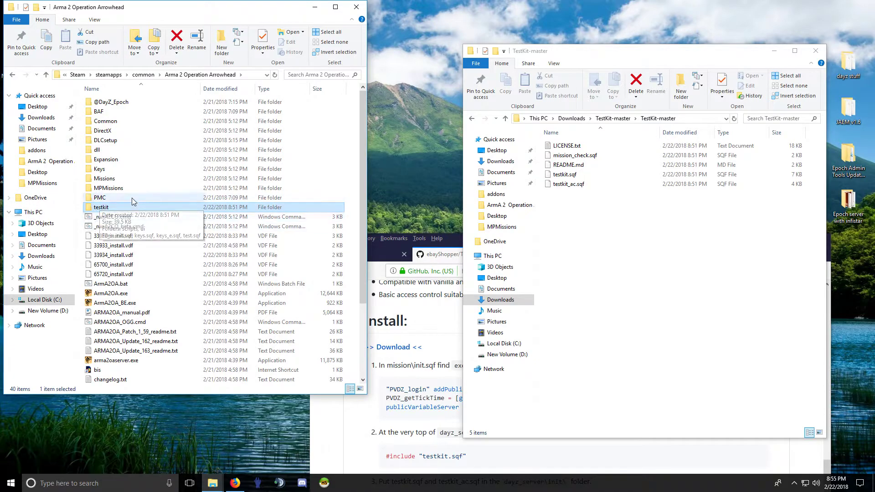
{"action": "left_click_drag", "start_coordinate": [631, 57], "coordinate": [615, 24]}
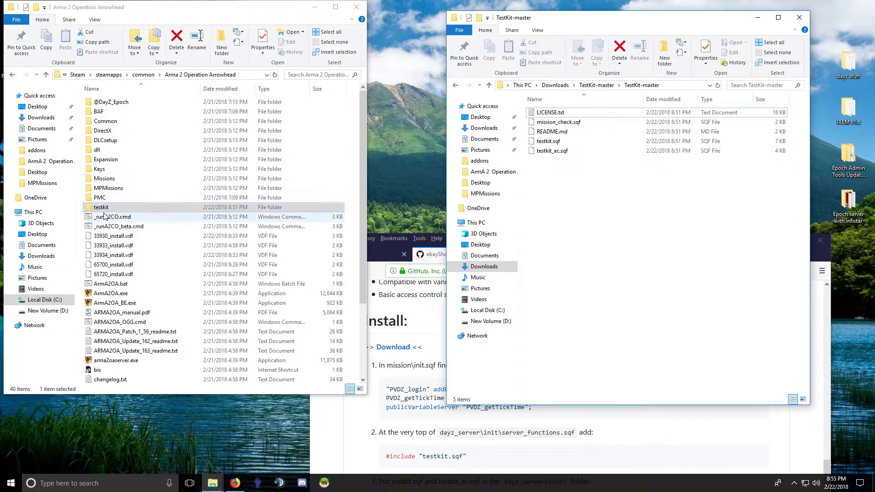
{"action": "left_click_drag", "start_coordinate": [292, 207], "coordinate": [554, 206]}
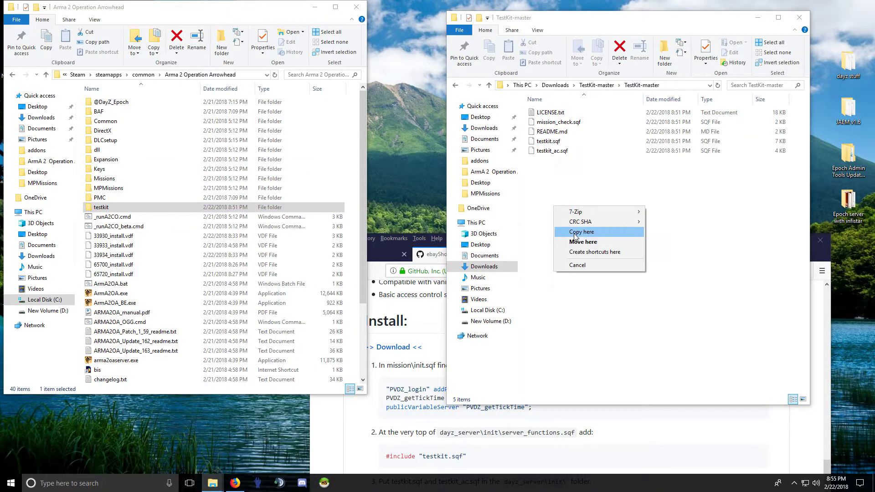
{"action": "left_click", "coordinate": [572, 242]}
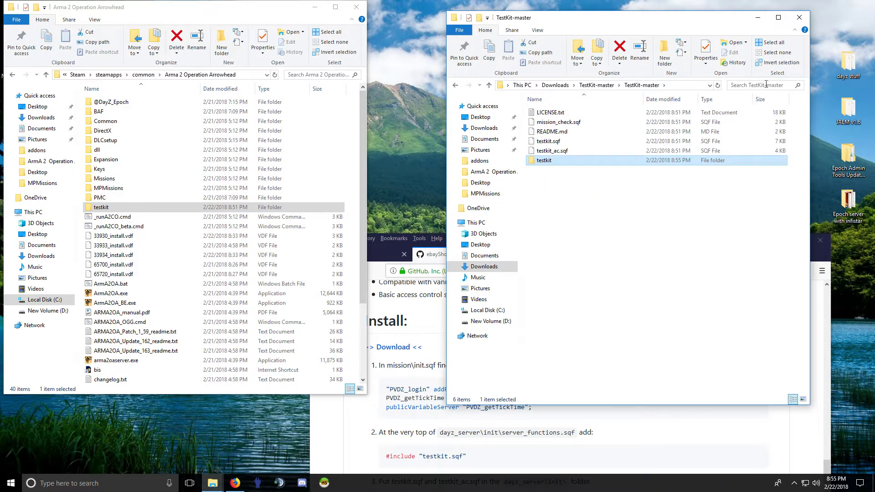
Close the TestKit-master and Arma 2 Operation Arrowhead folder windows, bringing the GitHub README back into view.
{"action": "left_click", "coordinate": [798, 18]}
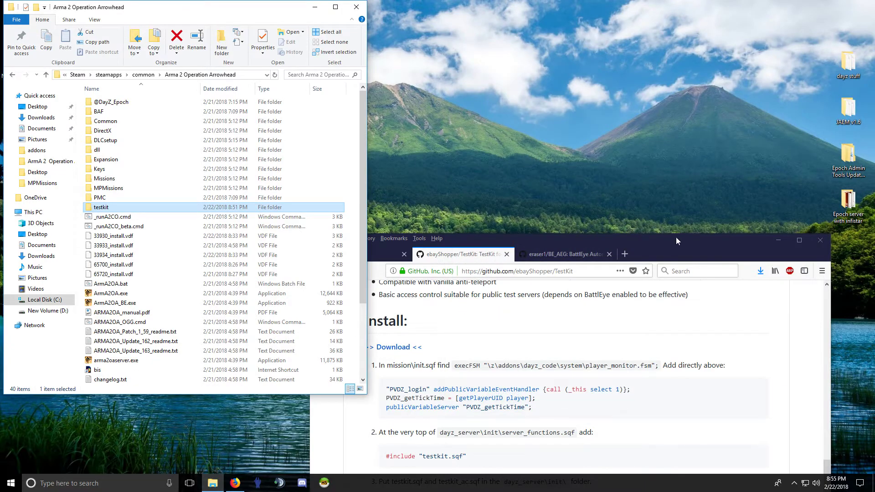
{"action": "left_click_drag", "start_coordinate": [676, 236], "coordinate": [680, 13]}
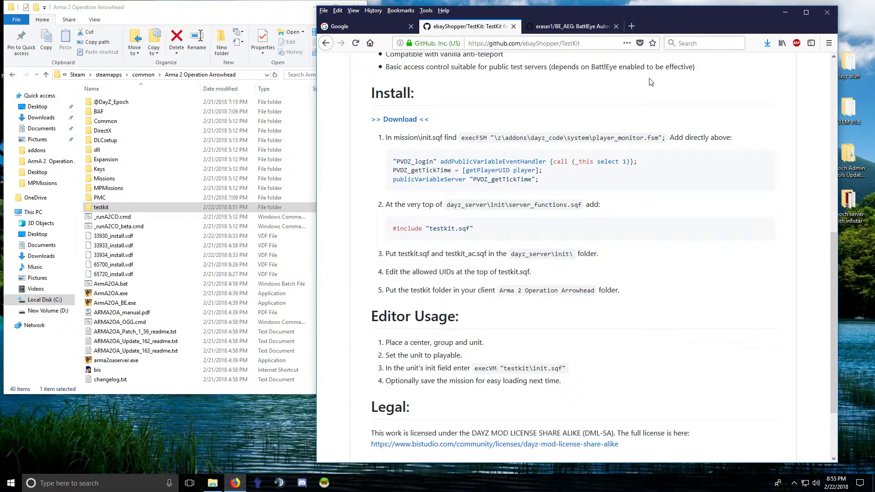
{"action": "left_click", "coordinate": [275, 16]}
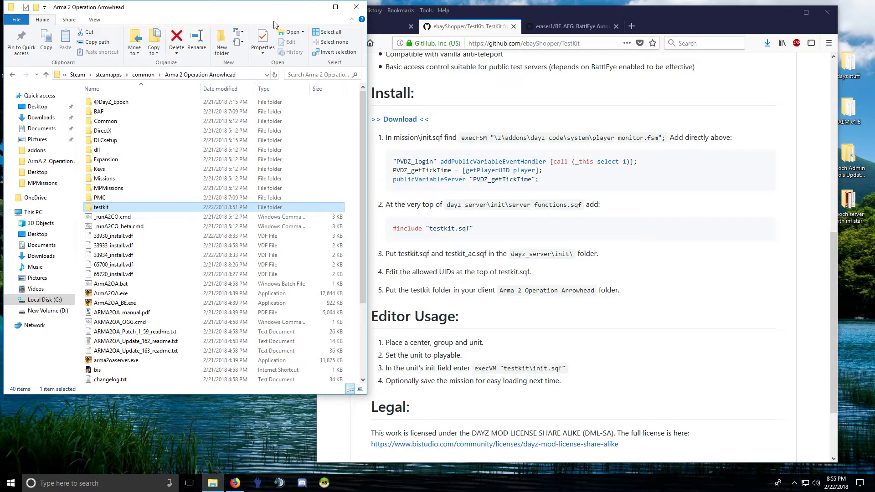
{"action": "left_click", "coordinate": [356, 7]}
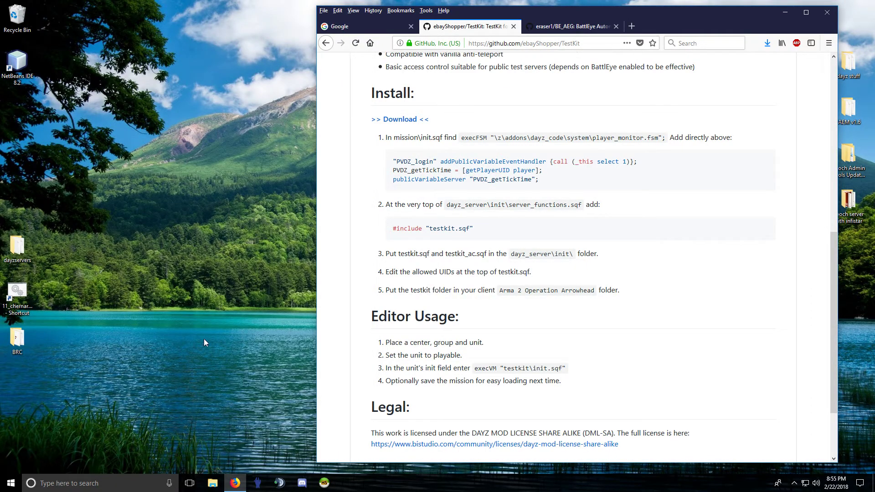
Bring up the eraser1/BE_AEG GitHub repository in the browser and close the extra File Explorer window.
{"action": "right_click", "coordinate": [11, 483]}
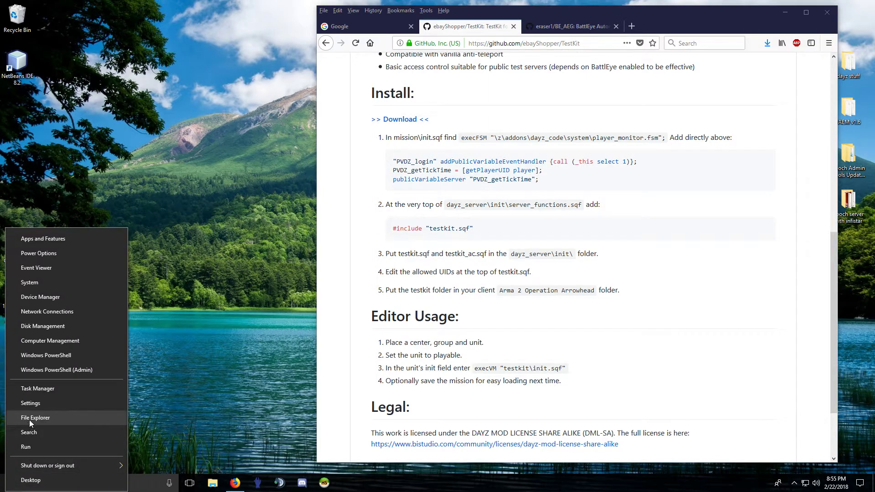
{"action": "left_click", "coordinate": [29, 419]}
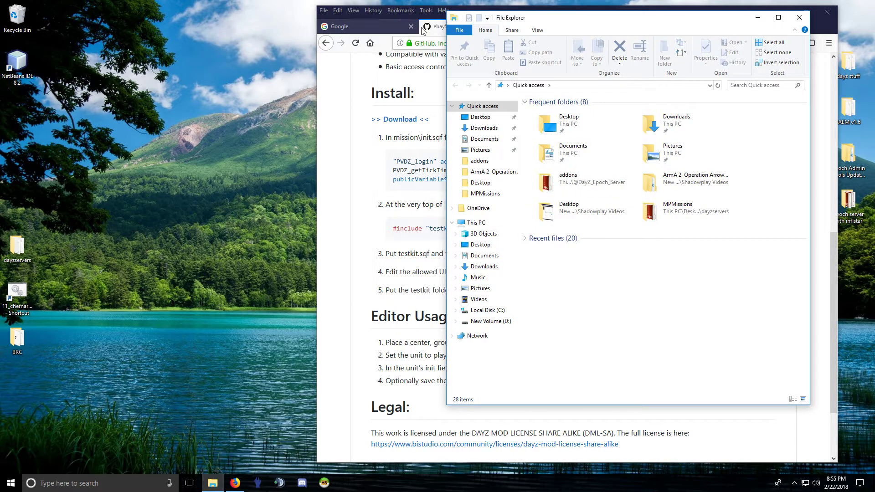
{"action": "left_click", "coordinate": [391, 30]}
{"action": "left_click", "coordinate": [469, 27]}
{"action": "left_click", "coordinate": [560, 29]}
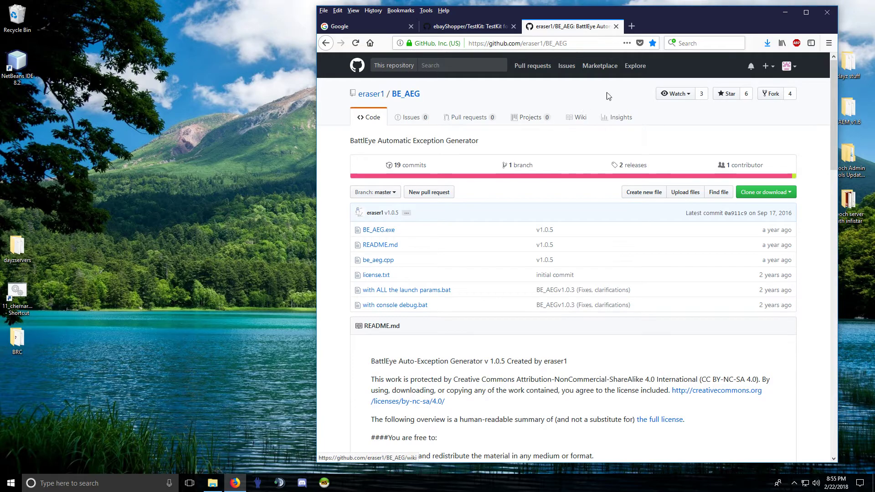
{"action": "left_click_drag", "start_coordinate": [688, 9], "coordinate": [512, 19]}
{"action": "left_click", "coordinate": [669, 94]}
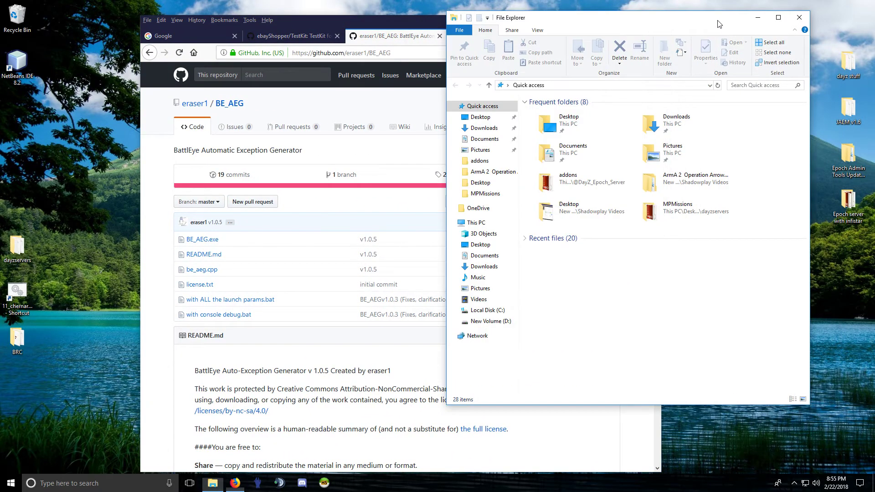
{"action": "left_click", "coordinate": [800, 18]}
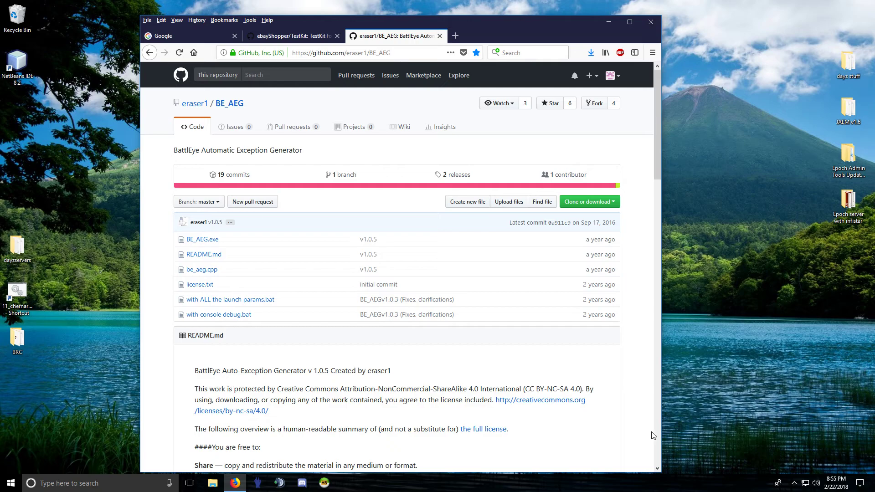